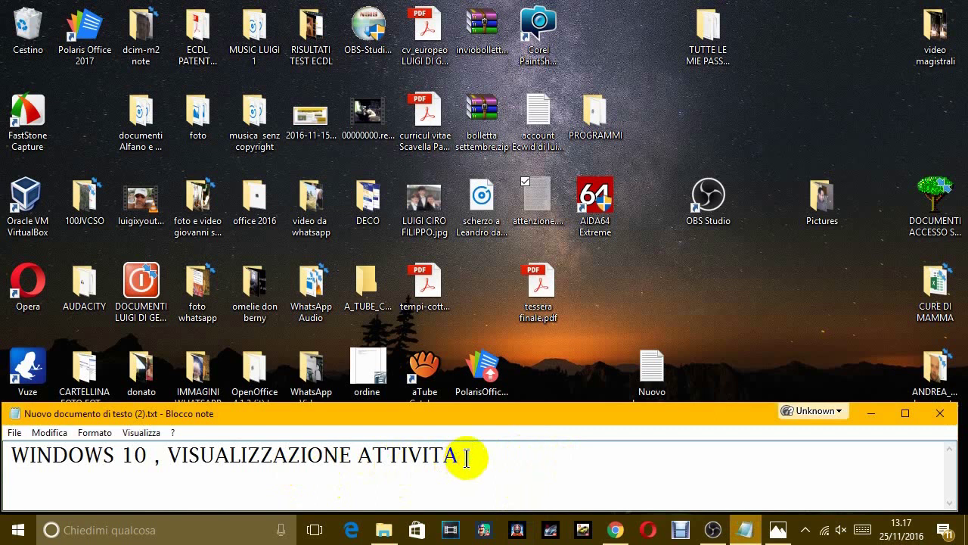
Step: Write "IN QUESTA LEZIONE VEDREMO COME WINDOWS HA PIU DESKTOP." as the second line of the note
type("Q")
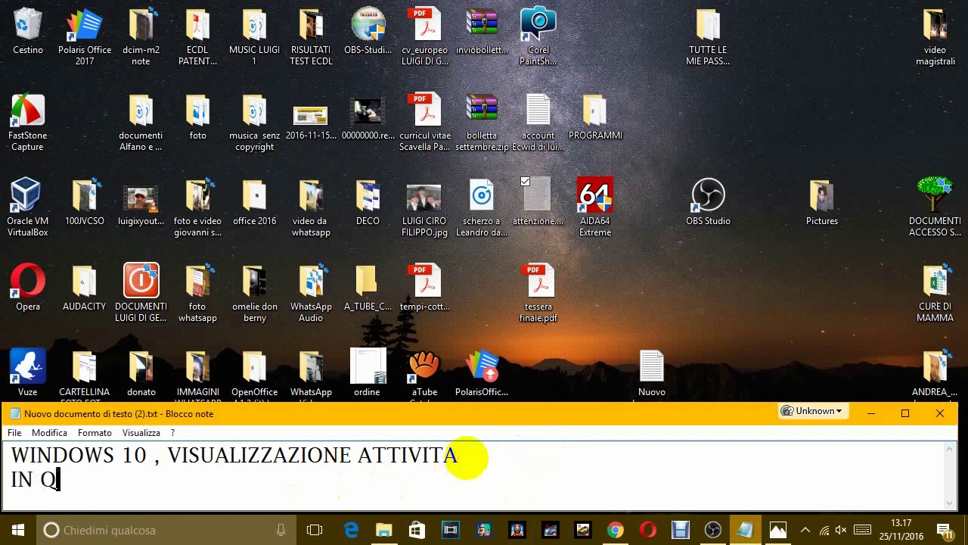
type("UESTA LEZIONE VE")
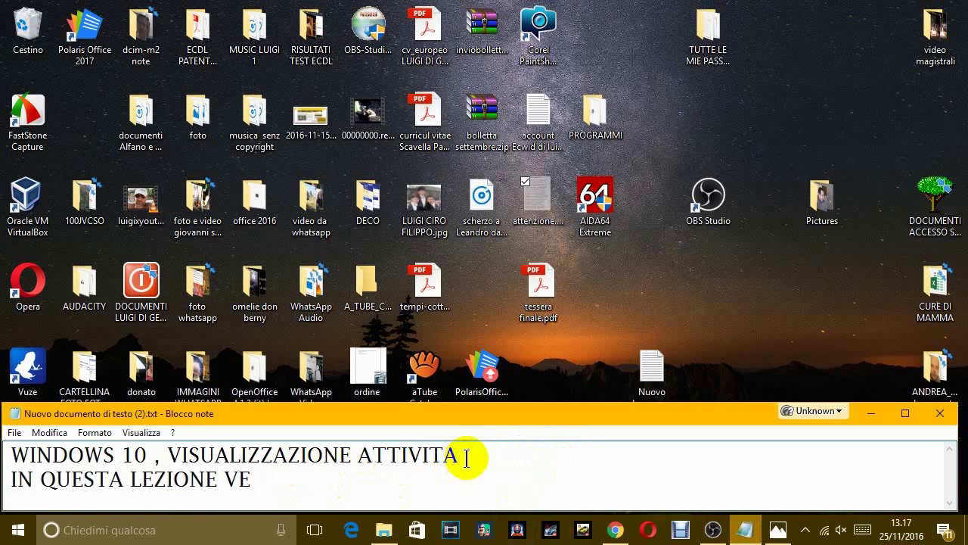
type("DREMO")
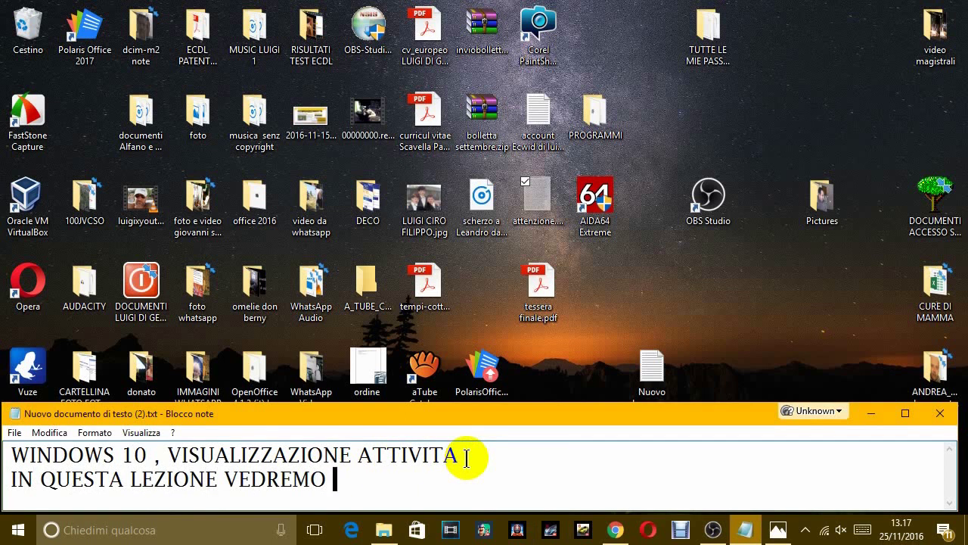
type("COME ")
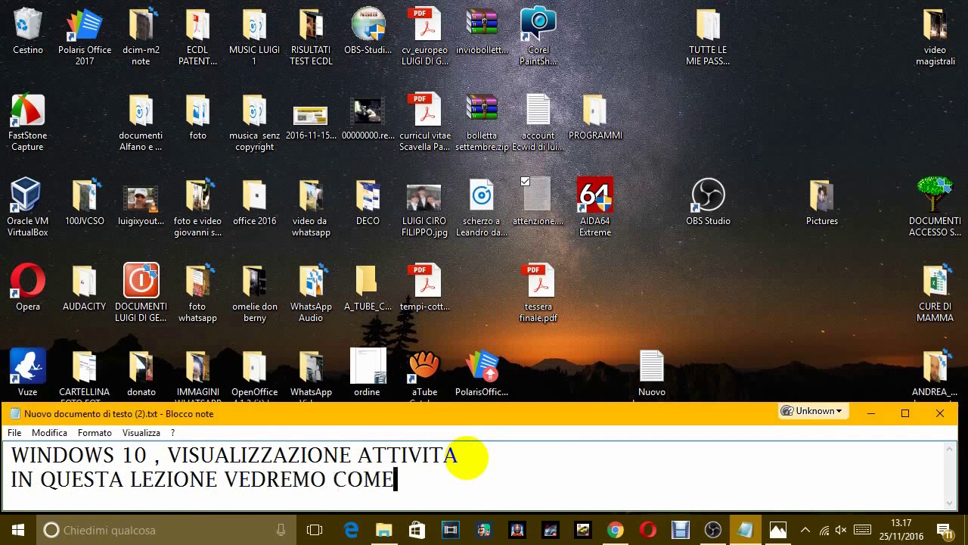
type("WINDOW")
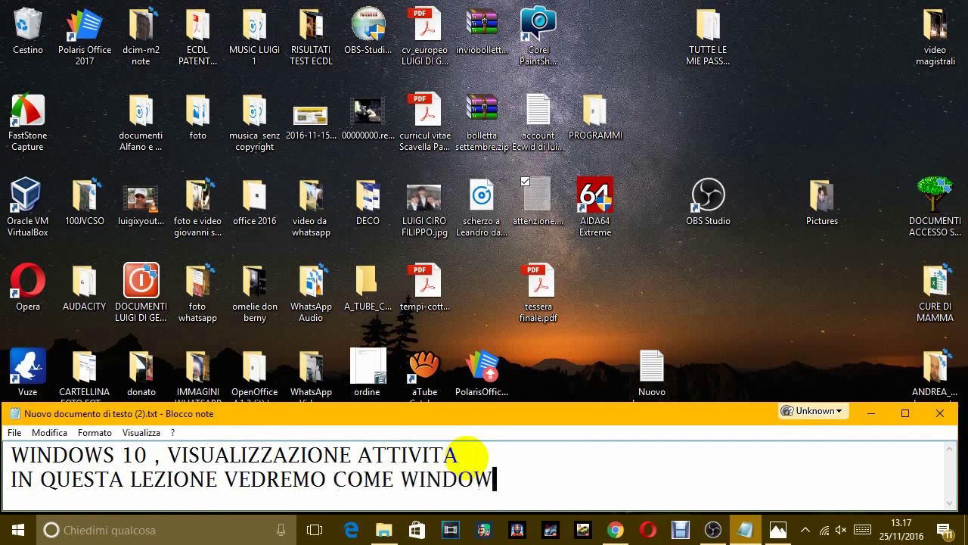
type("S HA PIU ")
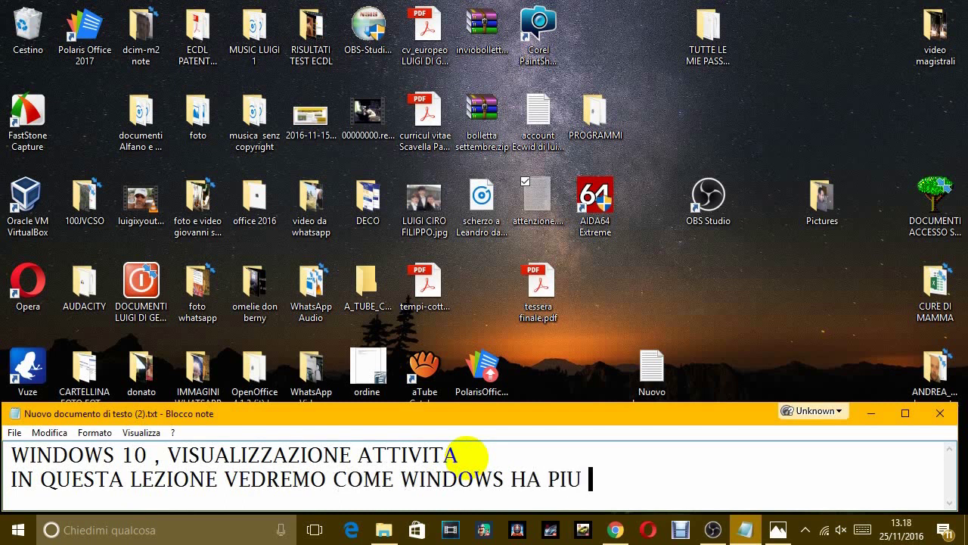
type("DESKTOP.")
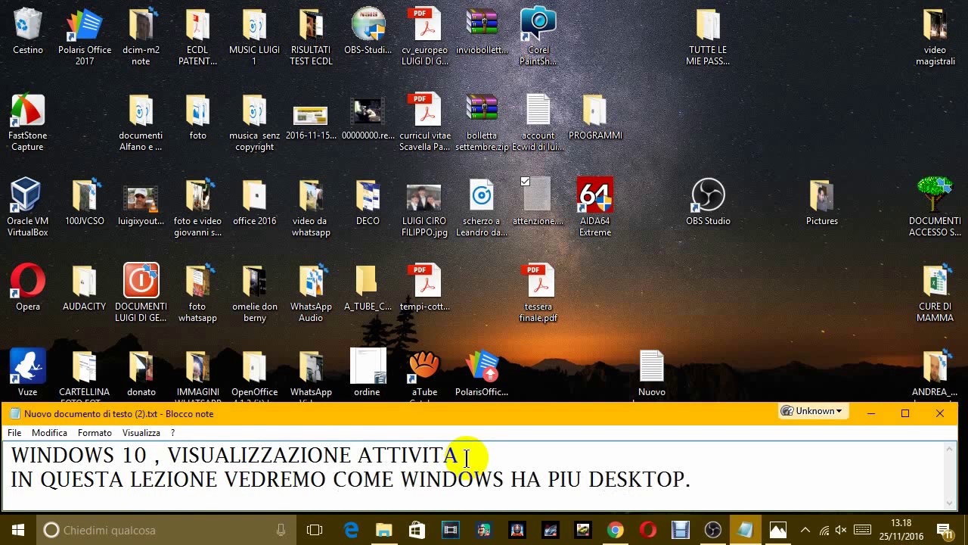
Step: Start a new line with "DOVE HO MESSO IL MOUSE," and show the open windows in Task View before returning to Desktop 1
left_click(314, 531)
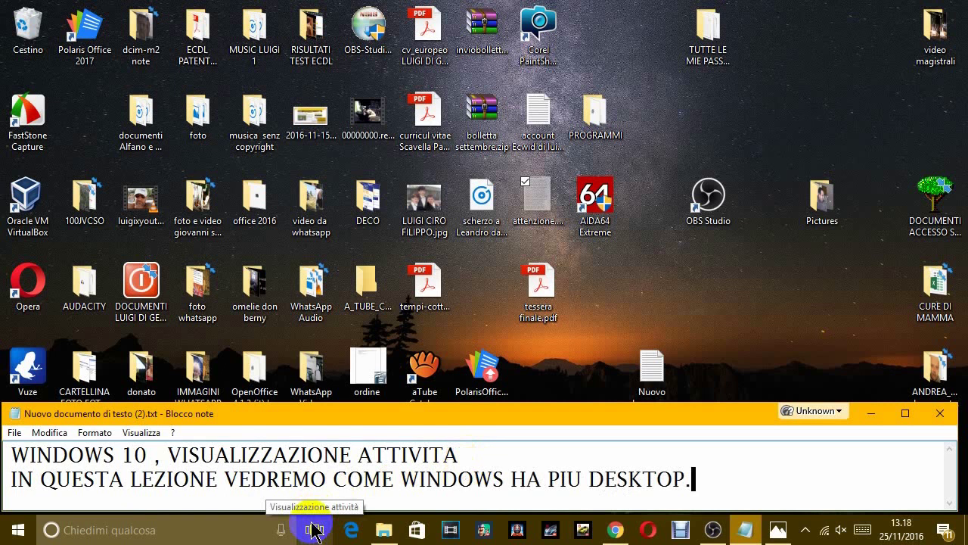
key("Return")
type("DOVE HO")
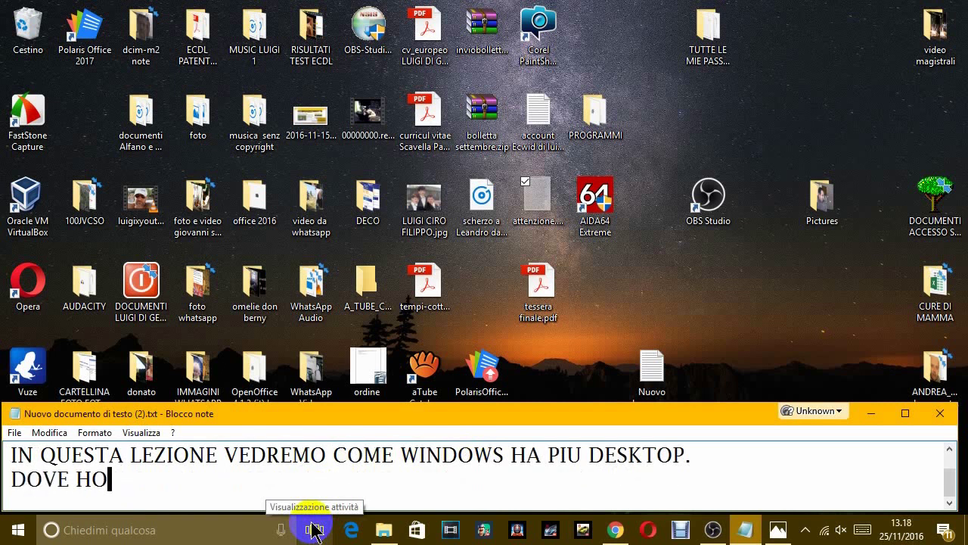
type(" MESSO IL MOUSE,")
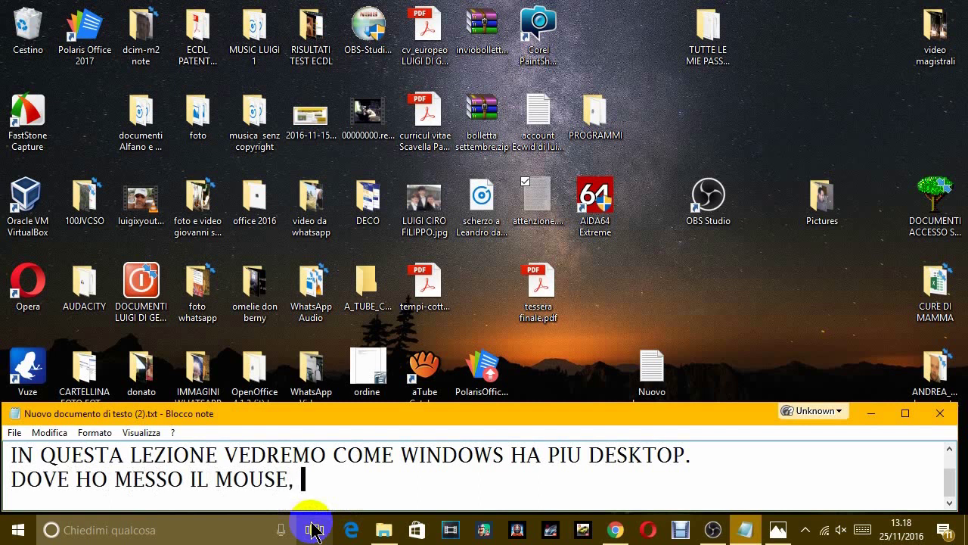
type("GU")
left_click(314, 529)
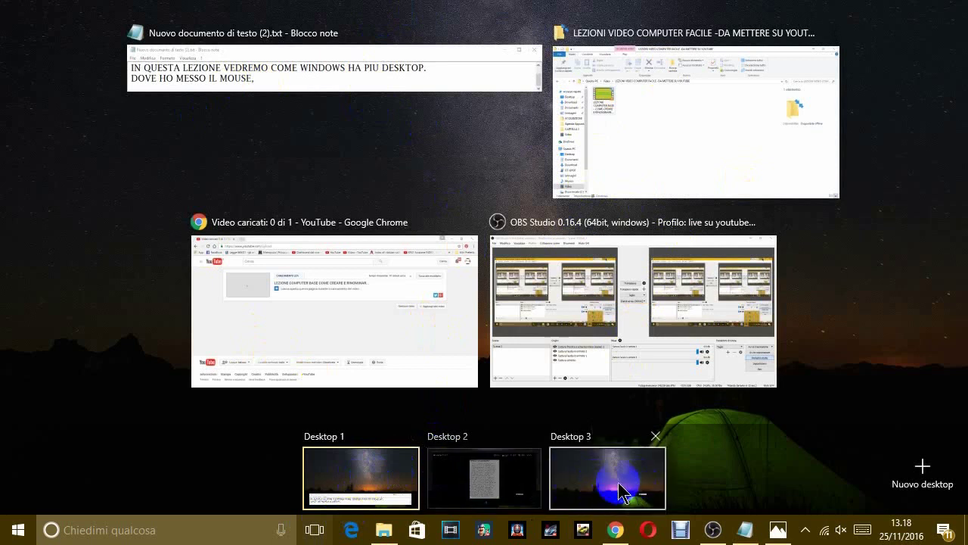
left_click(366, 486)
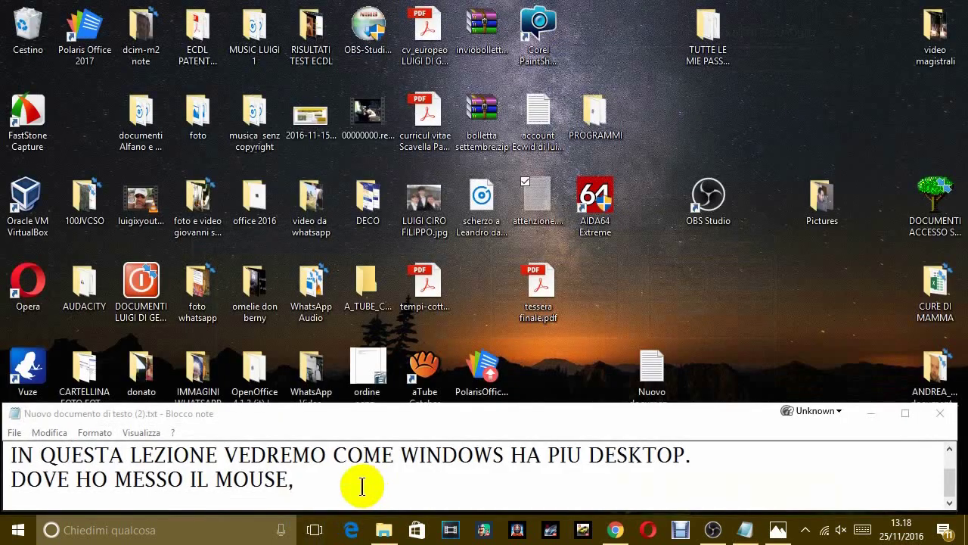
Step: Continue the last line with "COME VEDI CLICCANDOCI SOPRA CI DA UNA VISUALE DI TUTTE LE FINESTRE APERTE"
left_click(335, 482)
type("CO")
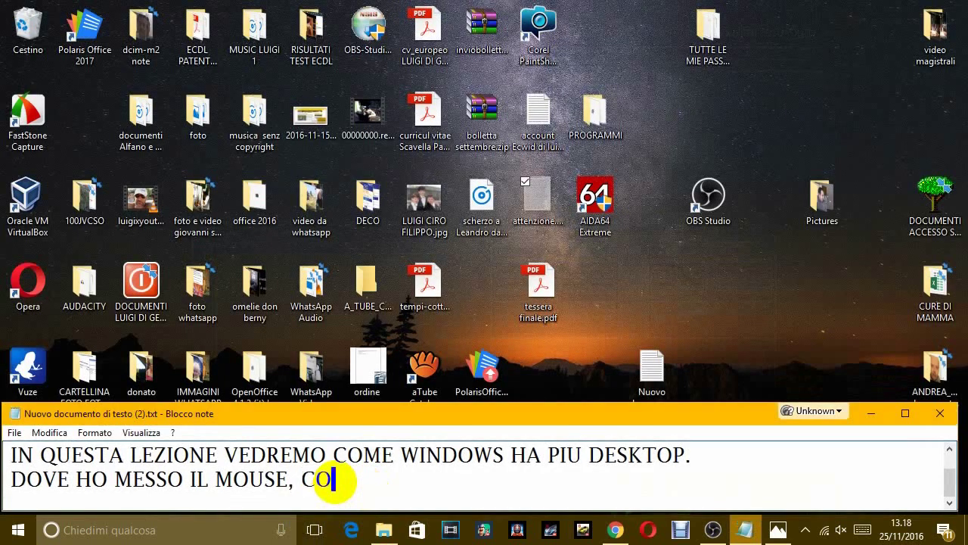
type("ME VEDI CLICC")
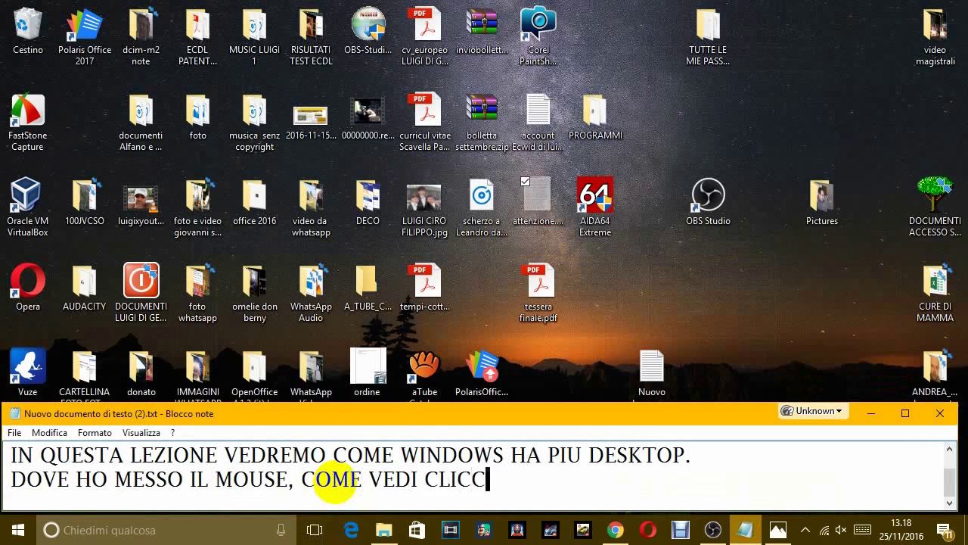
type("ANDOCI SOPRA SC")
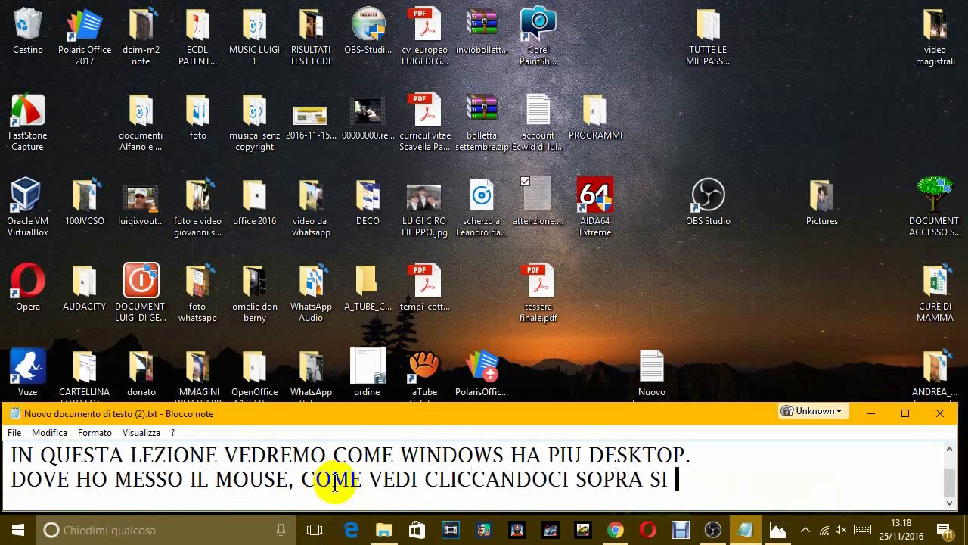
type("I")
key("BackSpace")
type("CI")
key("BackSpace")
key("BackSpace")
type("CI DA UNA VIS")
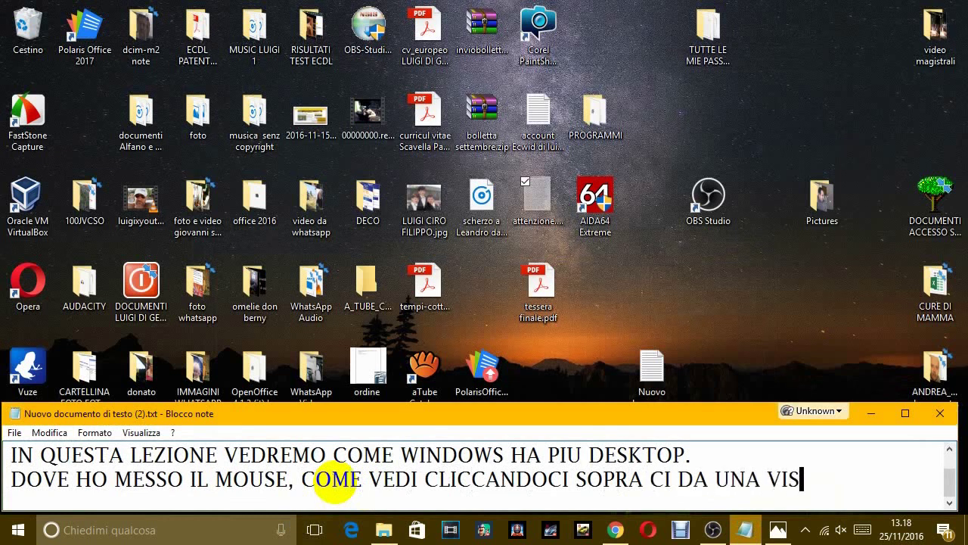
type("UALE DI TU")
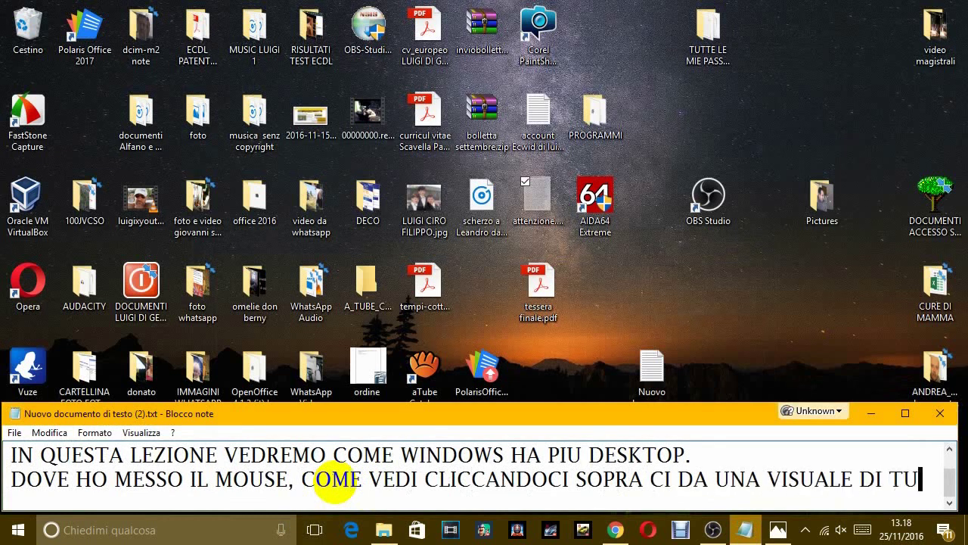
type("TTE LE FINESTGRE")
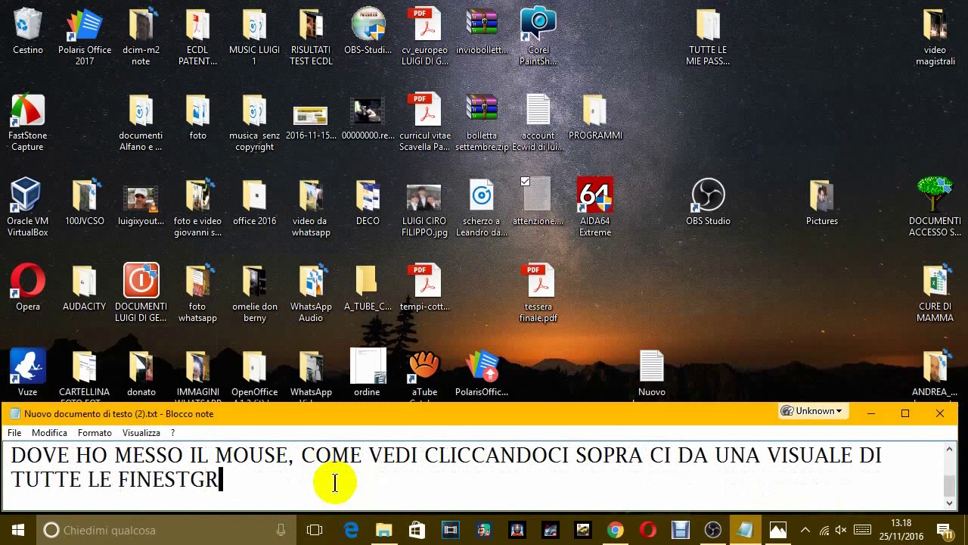
key("BackSpace")
key("BackSpace")
key("BackSpace")
type("TRE APERTE")
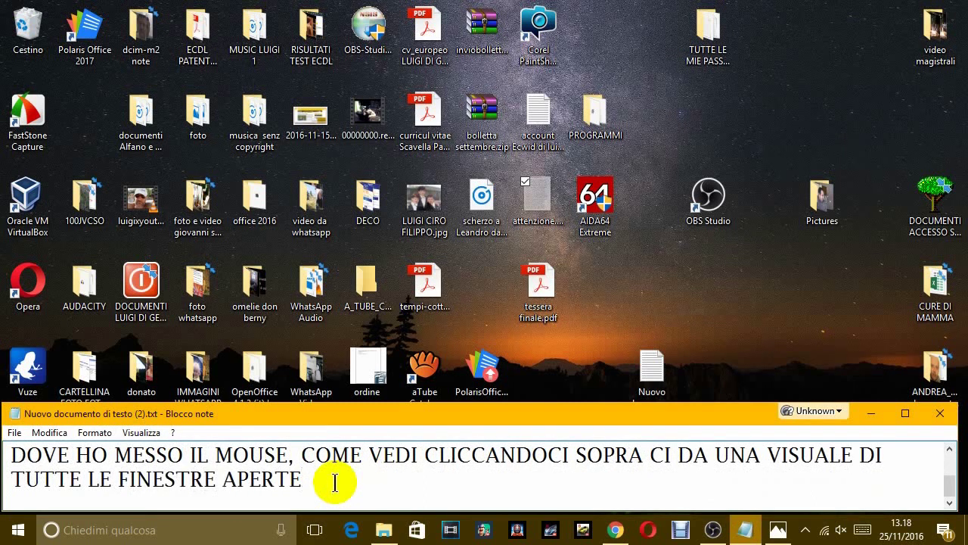
Step: Show the open windows in Task View and continue the note with ", E POSSIAMO DECIDERE ANCHE DI CHIUDERE QUALCHE FINESTRA CHE NON CI SERVE"
left_click(317, 528)
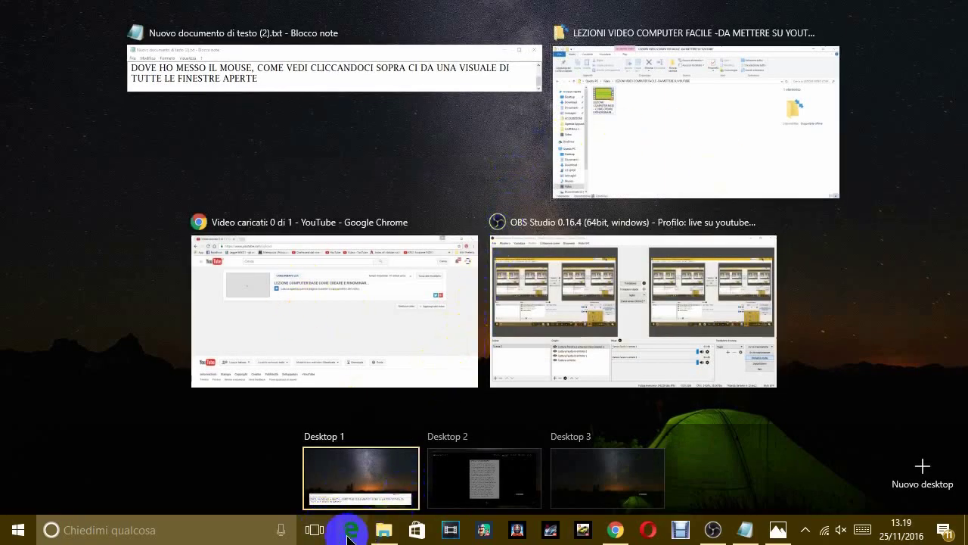
left_click(375, 486)
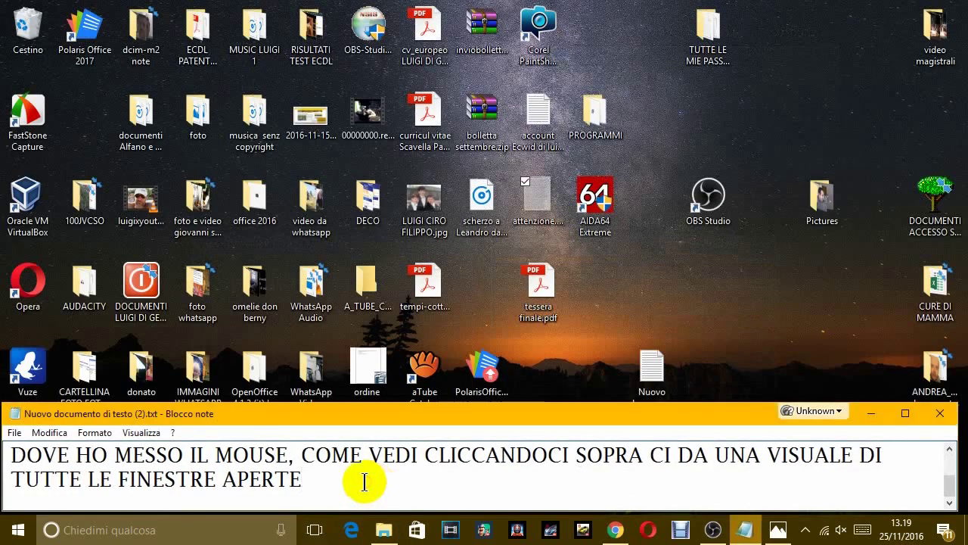
type(", POSSI")
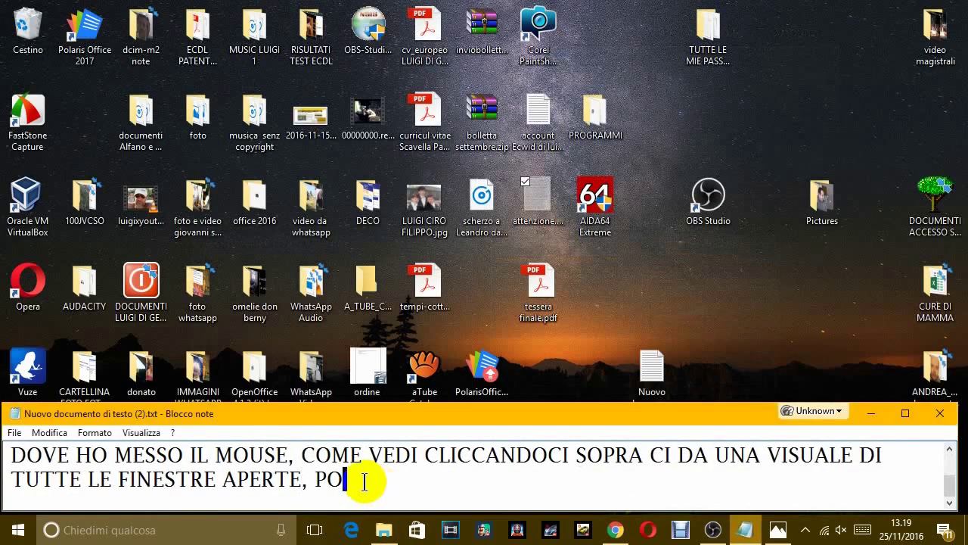
key("BackSpace")
key("BackSpace")
key("BackSpace")
type("E POSSIAMO")
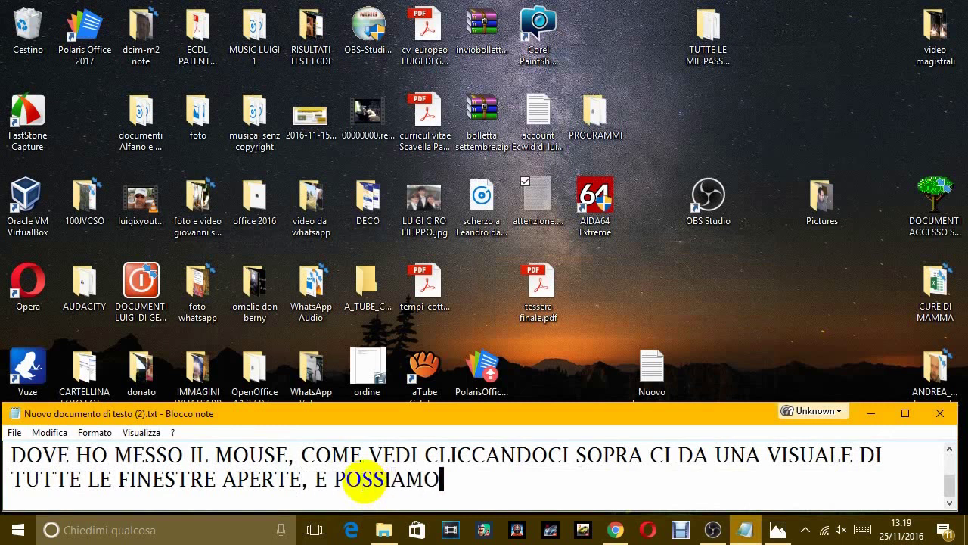
type(" DECIDERE AN")
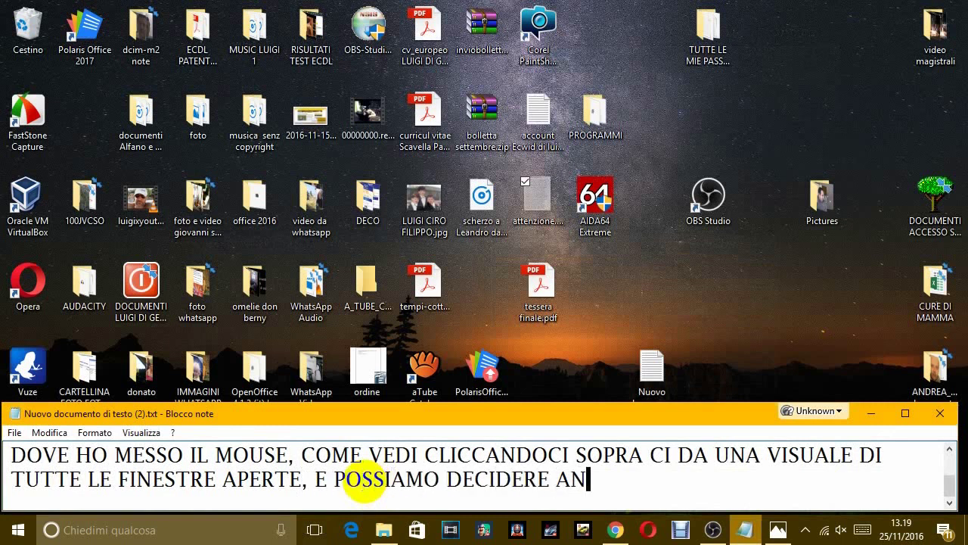
type("CHE DI CHIUD")
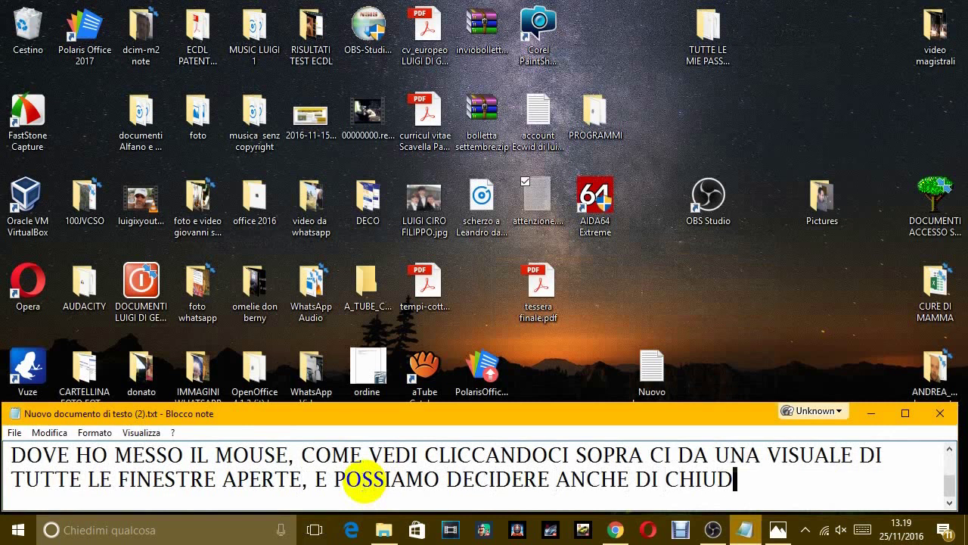
type("ERE Q")
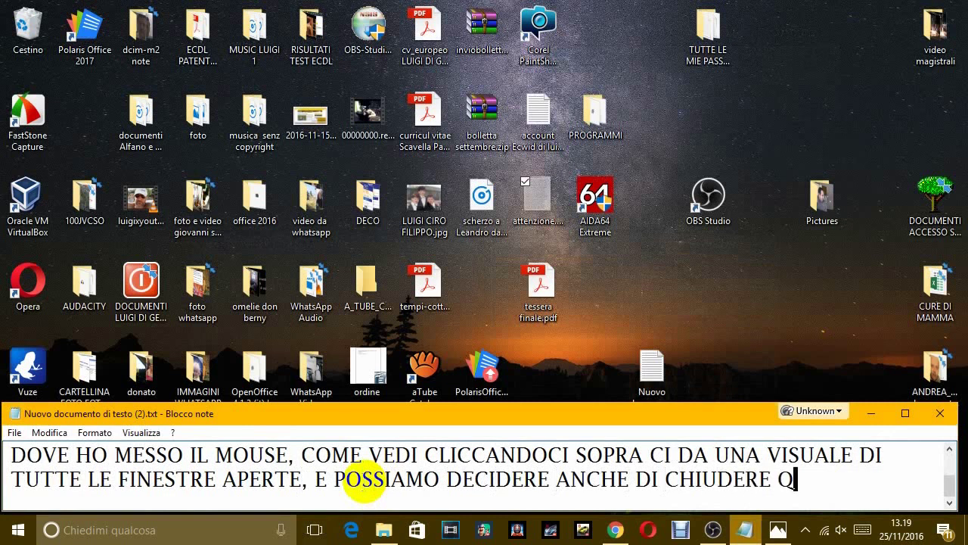
type("UALCHE FINEST")
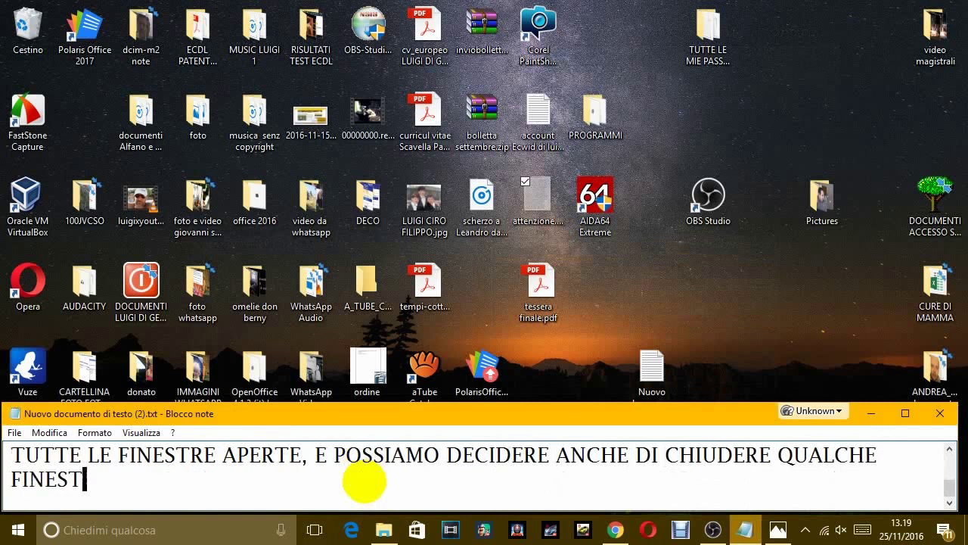
type("RA CHE NON CI SERVE")
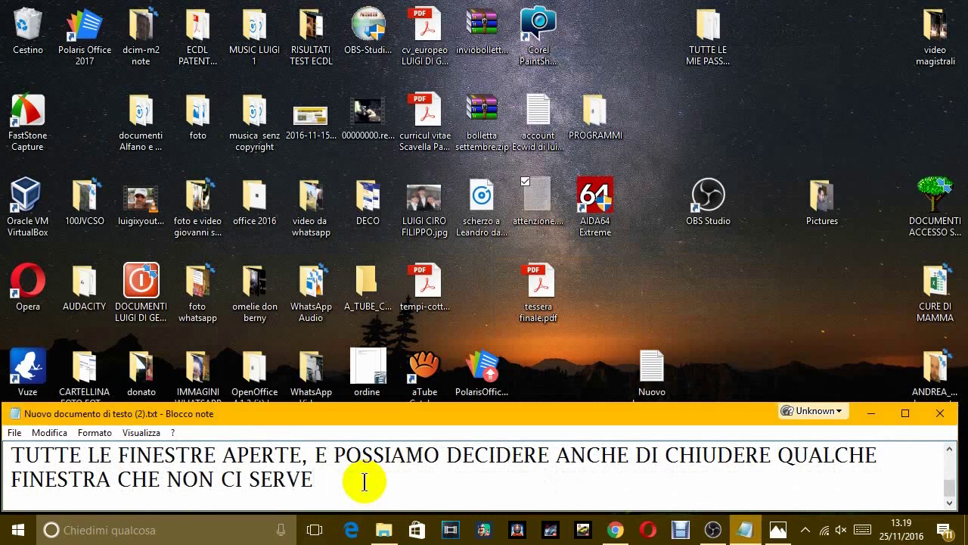
Step: Close the "LEZIONI VIDEO COMPUTER FACILE" folder window from Task View and return to Desktop 1
left_click(314, 529)
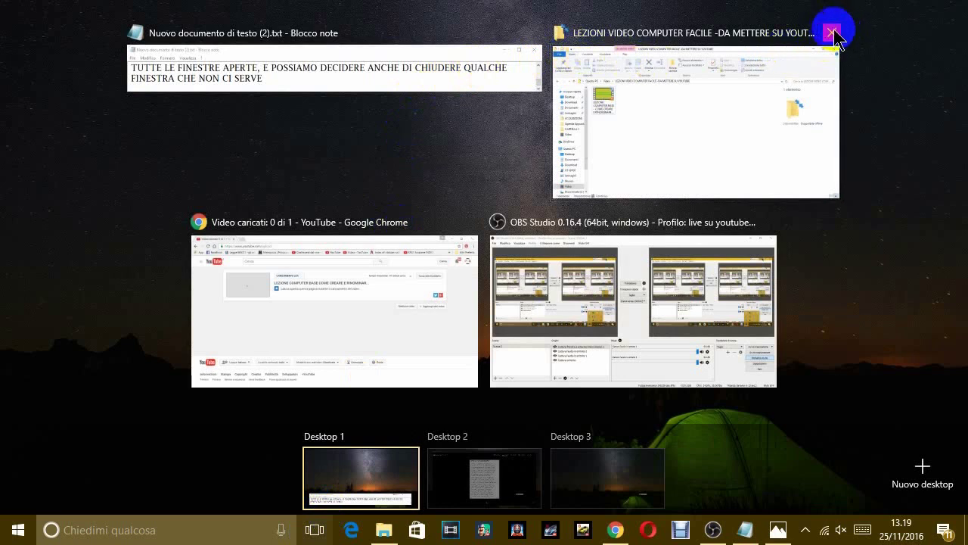
left_click(832, 34)
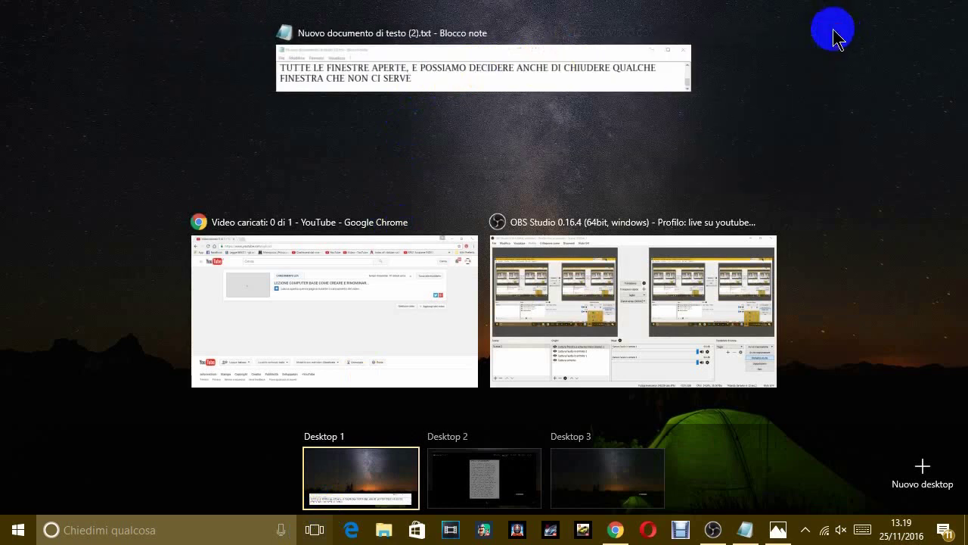
left_click(386, 478)
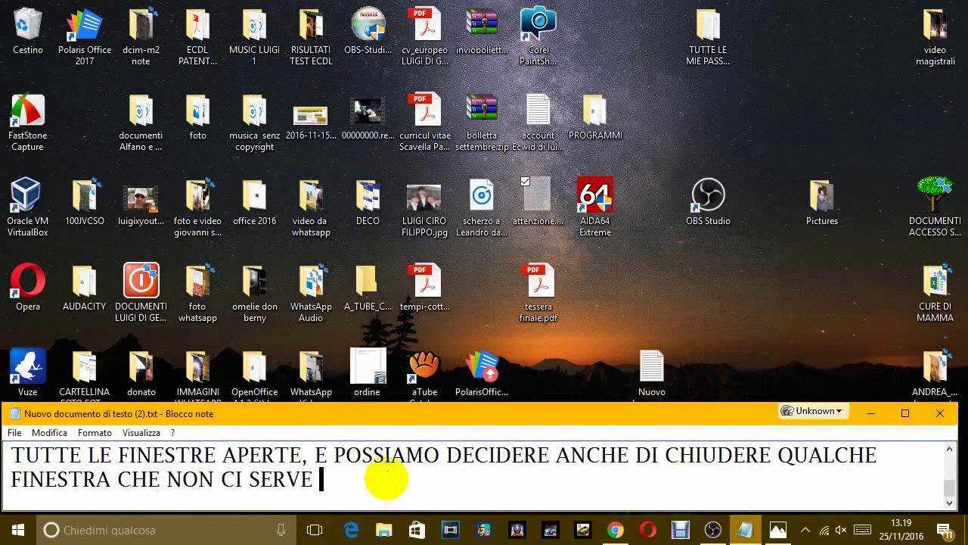
Step: Finish the sentence with ", COSI COME HO FATTO IO." and show the desktops in Task View before returning to the end of the note
type("COSI COME HO FATTO IO.")
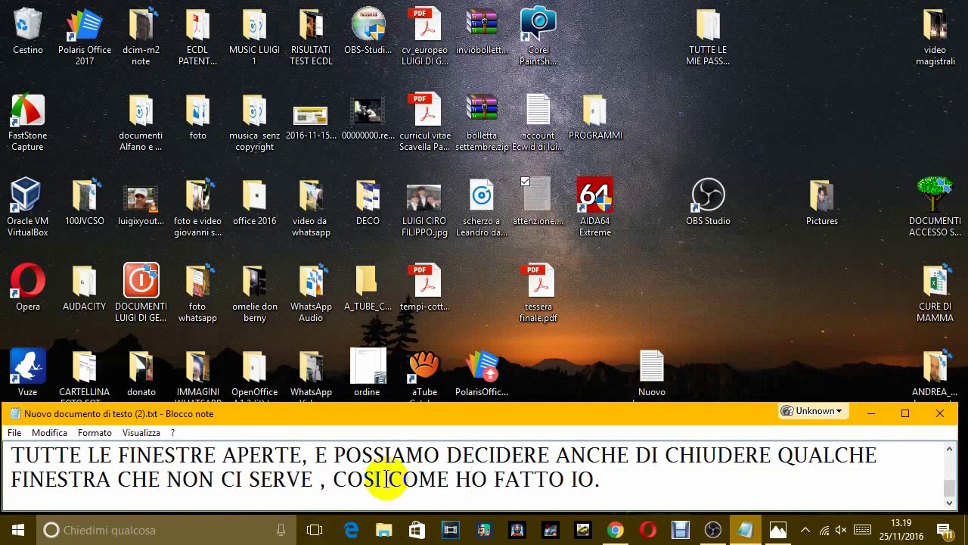
left_click(314, 530)
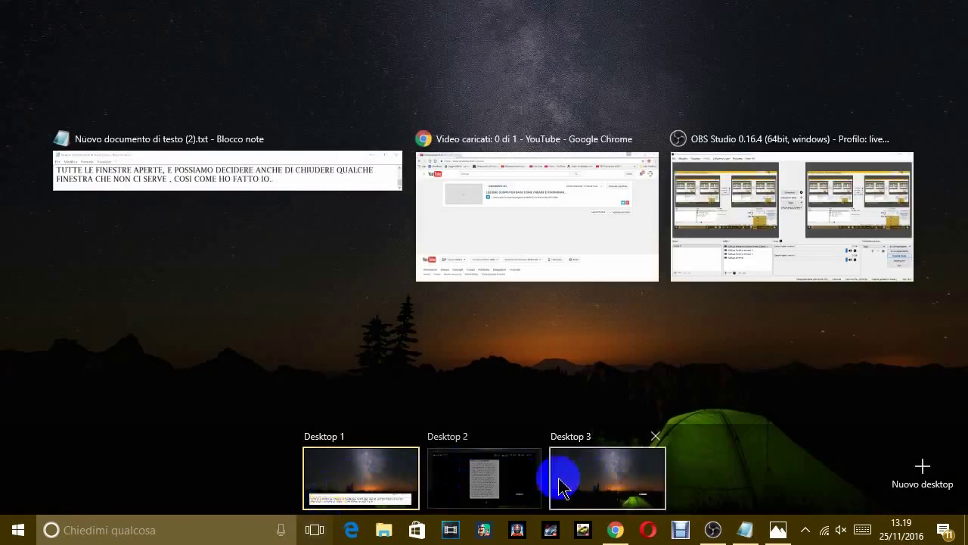
left_click(383, 486)
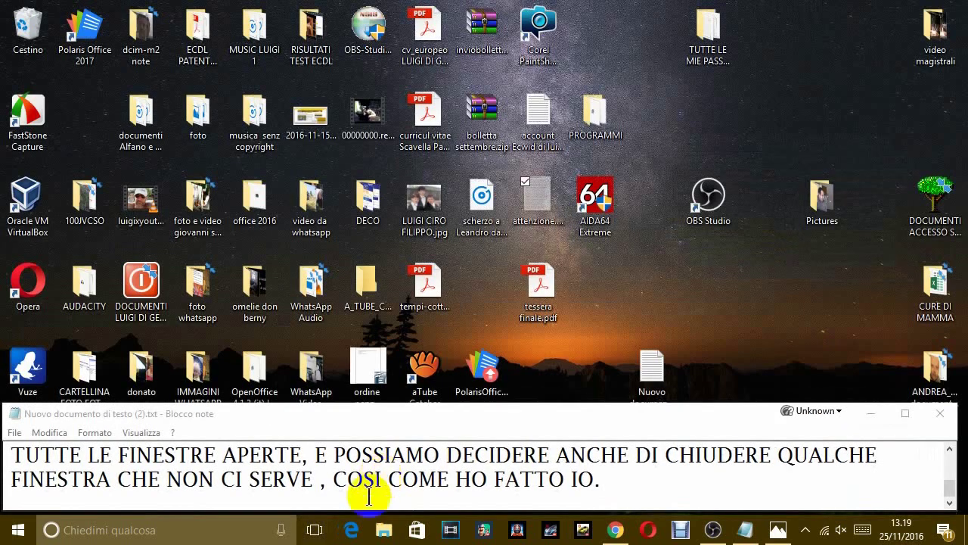
left_click(622, 478)
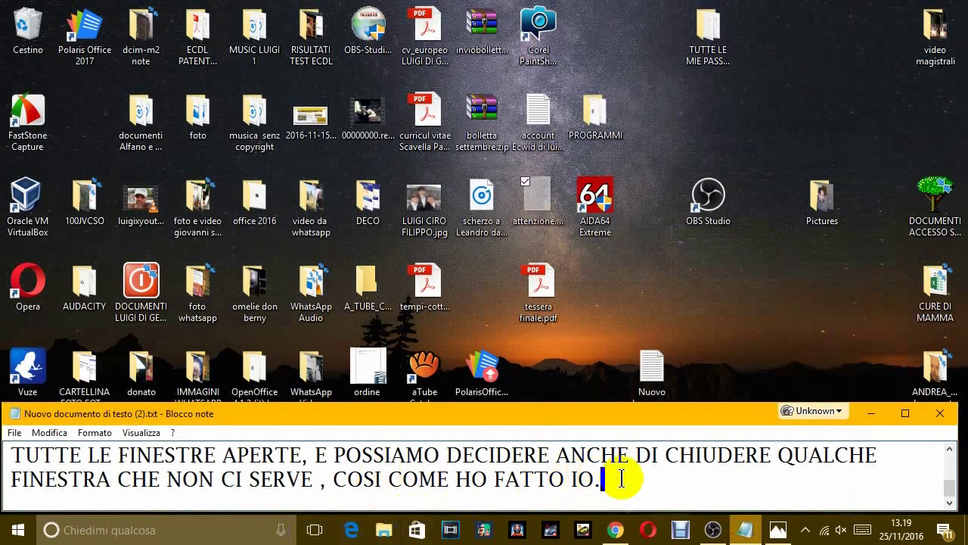
Step: Start a new line in the note with "IN PRATICA ABBIAMO TRE DESKTOP"
key("Return")
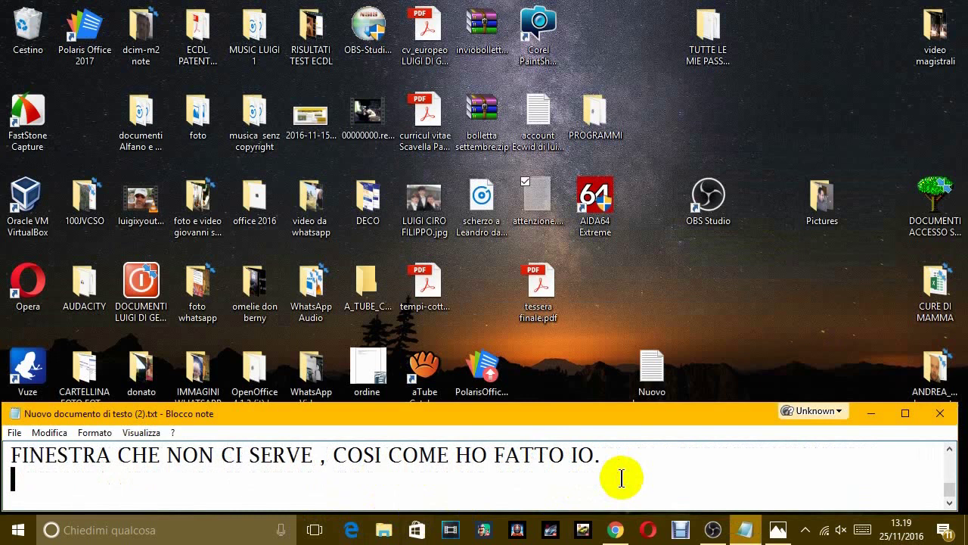
type("IN PRA")
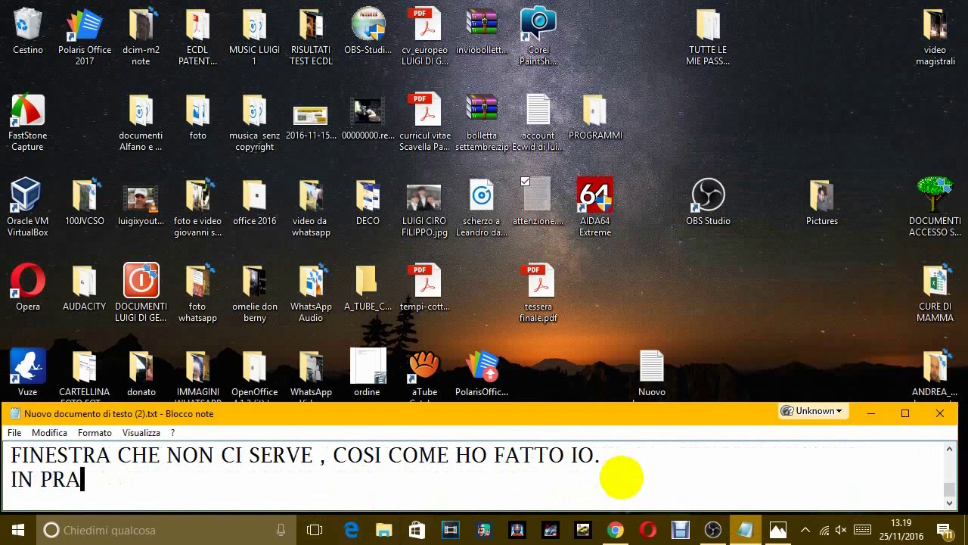
type("TICA ABBIAMO ")
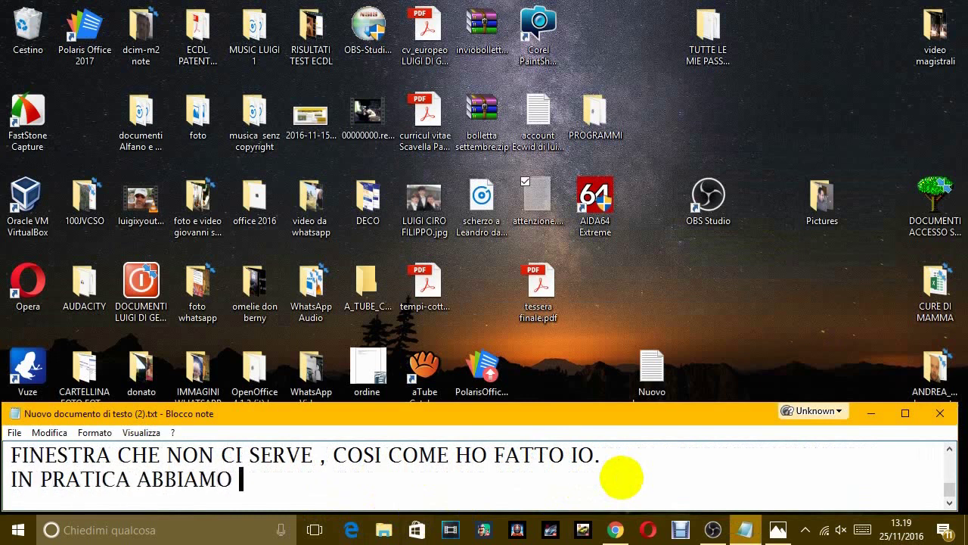
type("TRE DESK")
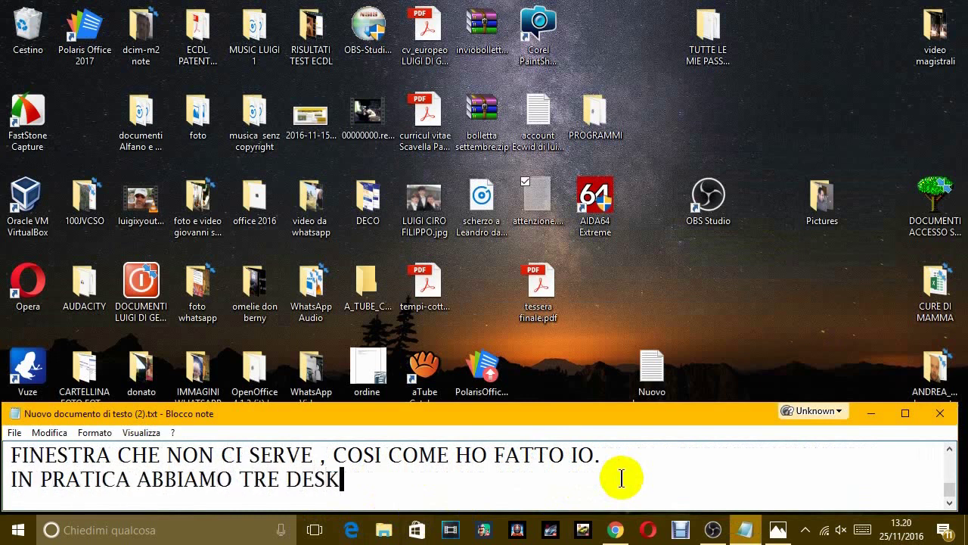
type("TOP")
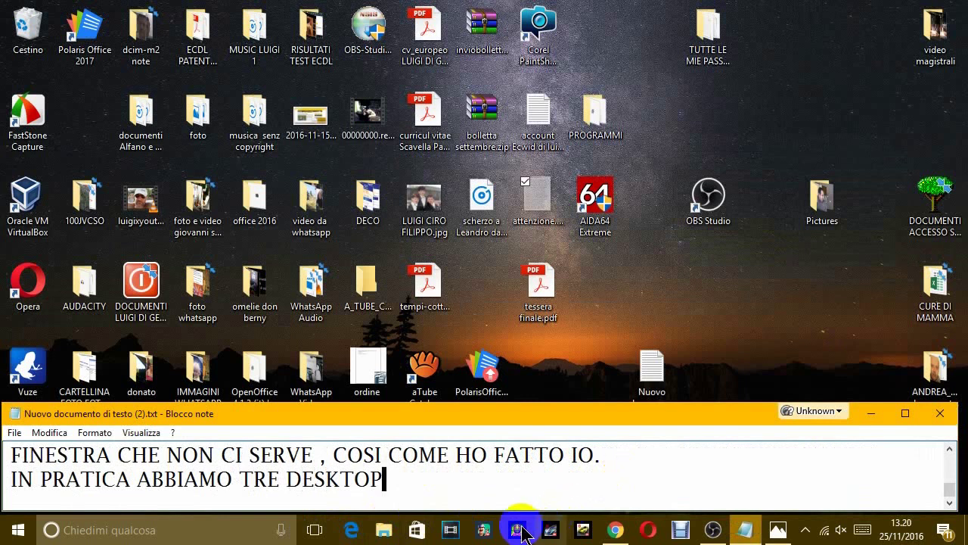
Step: Show the desktops in Task View, preview Desktop 2, and return to the end of the note on Desktop 1
left_click(316, 529)
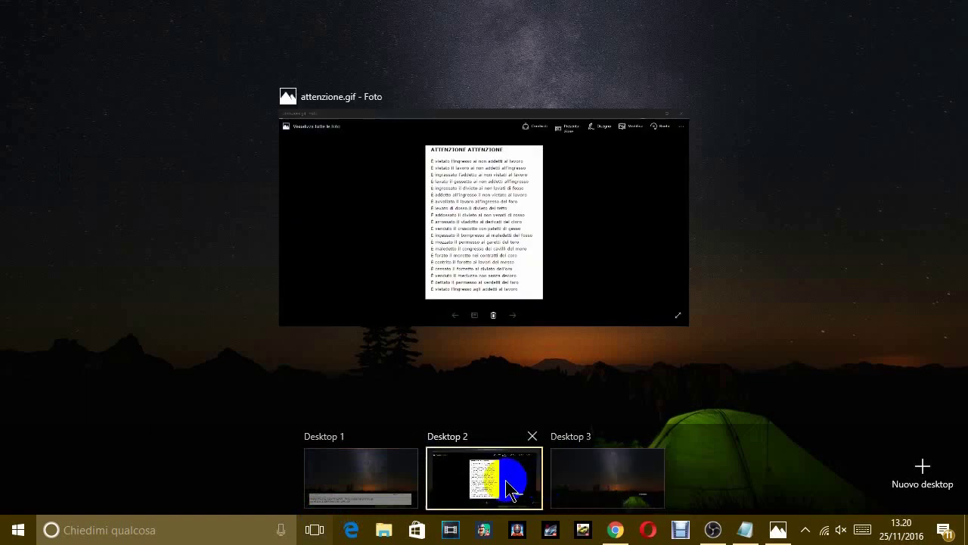
left_click(378, 480)
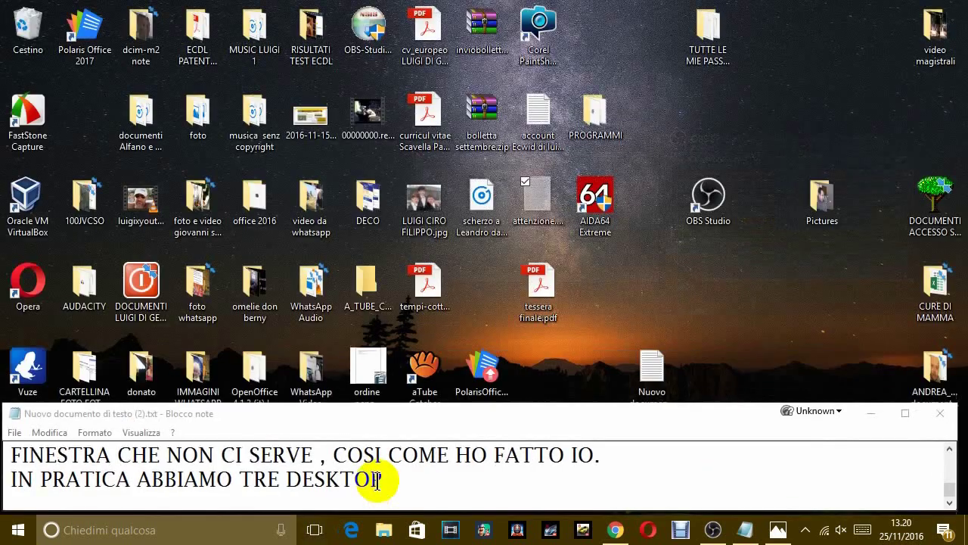
left_click(394, 479)
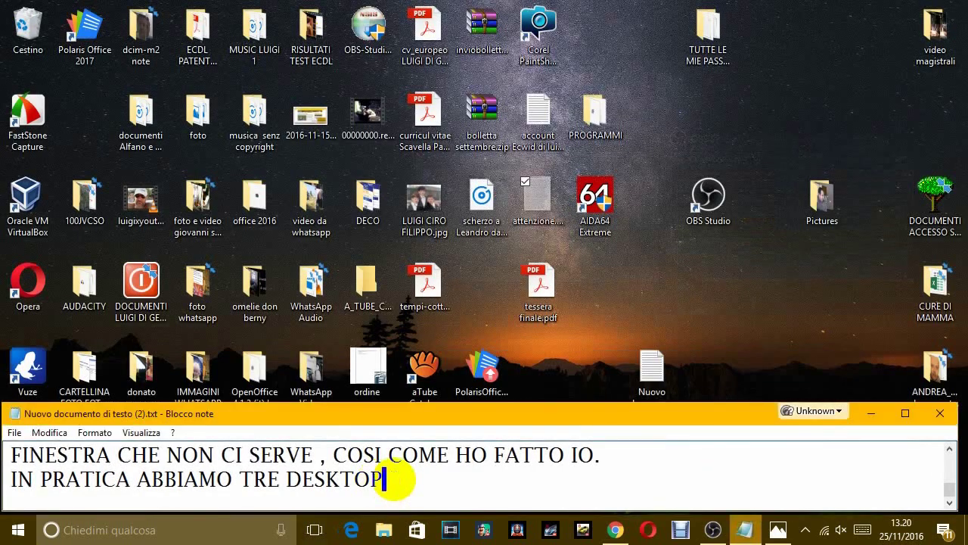
Step: Continue the sentence with ", E PASSANDOCI SOPRA VEDIAMO ANCHE LE FINESTRE CHE SONO APERTE IN QUEL DESKTOP"
type(", E PASSANDOCI SO")
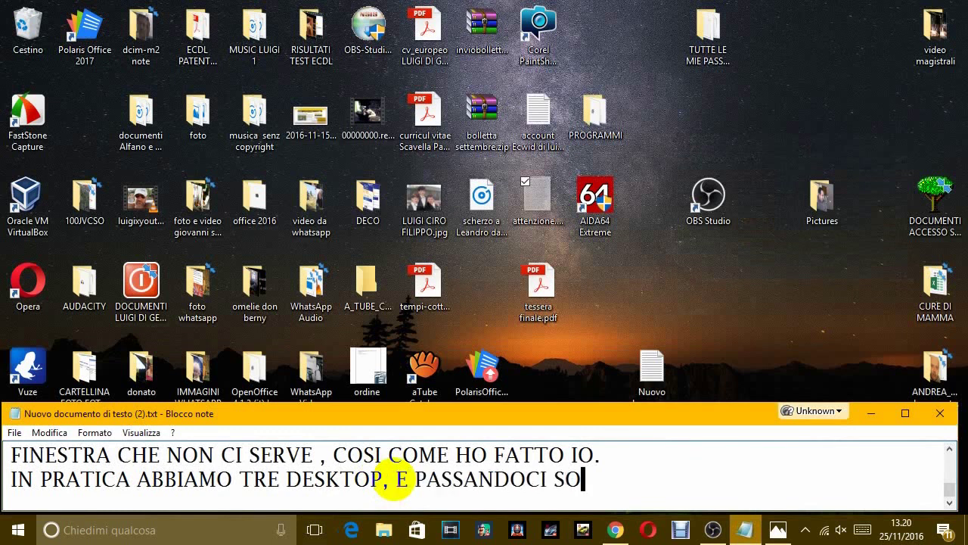
type("PRA VEDIAMO ")
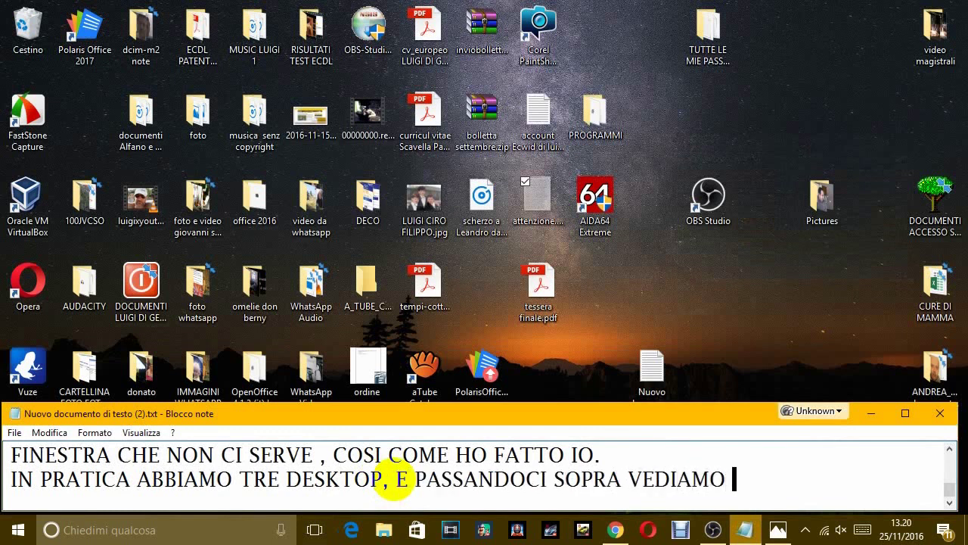
type("ANCHE LE FINE")
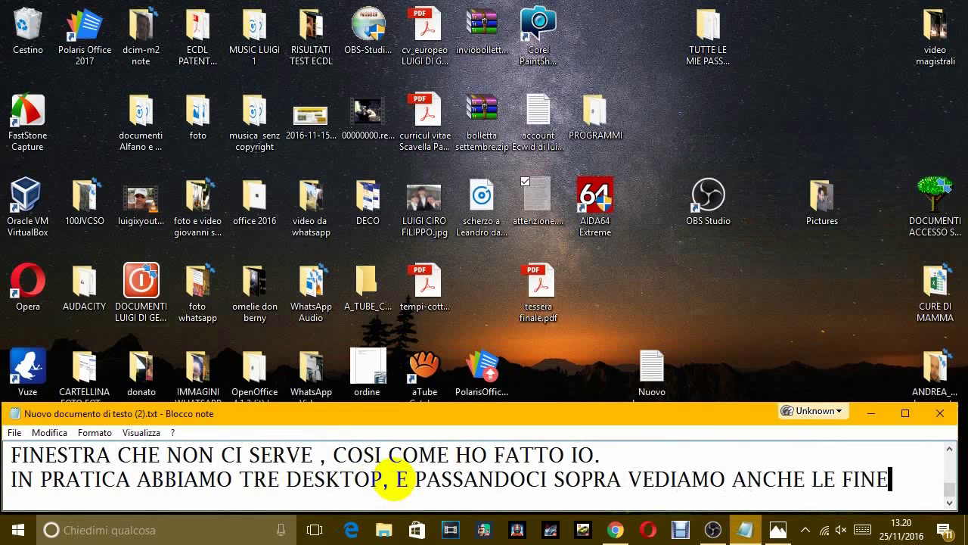
type("STRE CHE SONO APERTE IN QUEL")
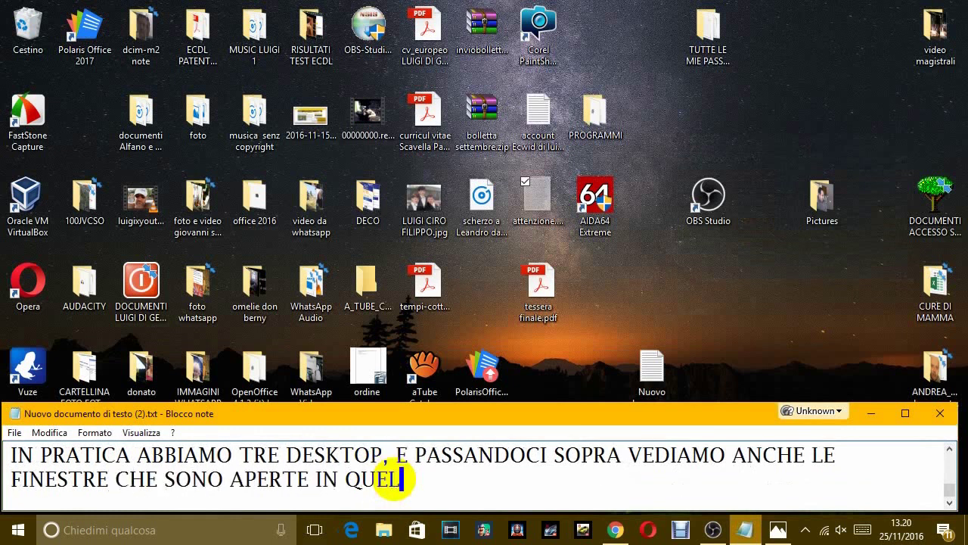
type(" DESKTOP")
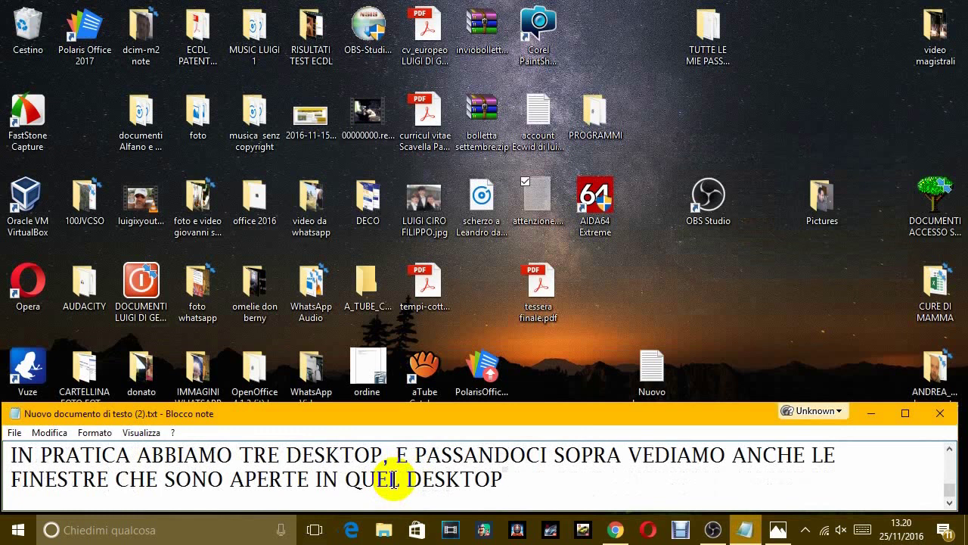
Step: Switch to Desktop 3 through Task View, then go back to Desktop 1 the same way
left_click(314, 529)
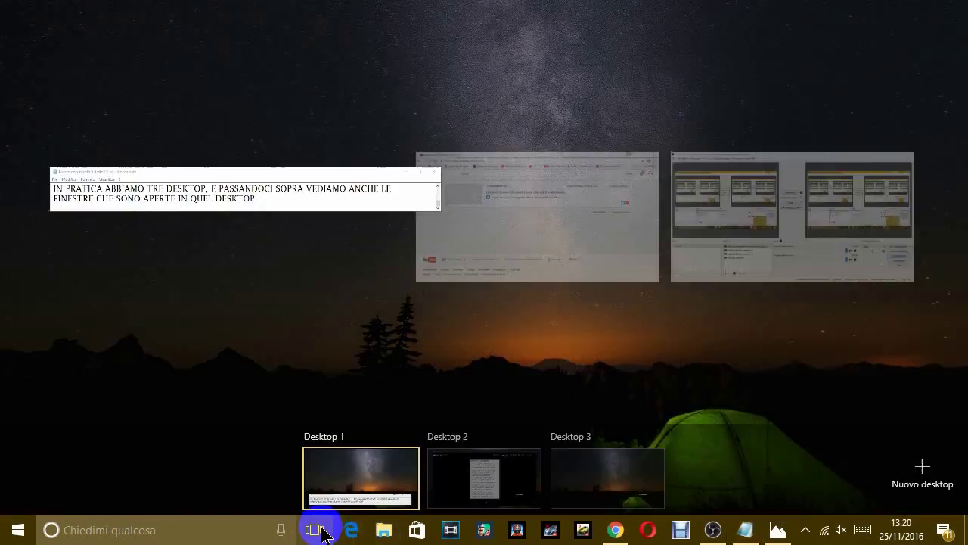
left_click(573, 490)
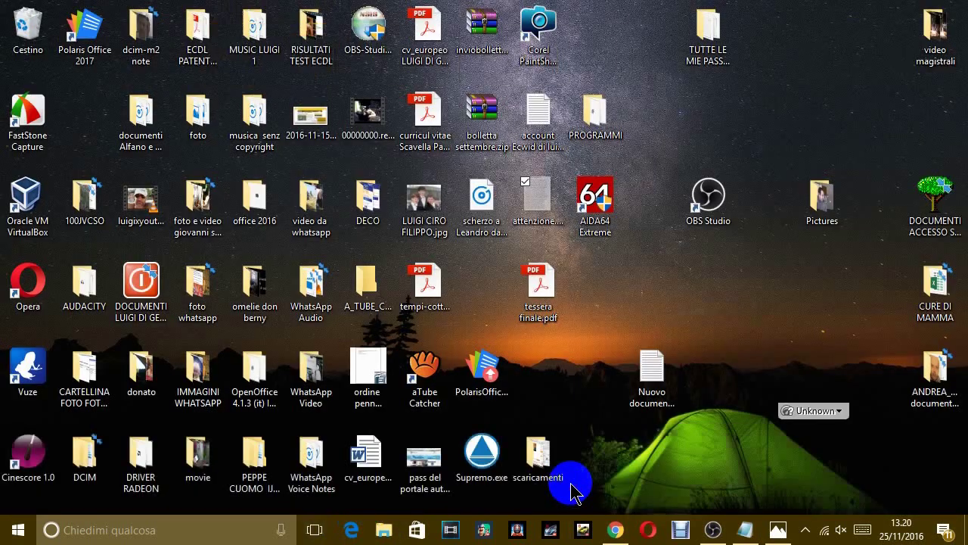
left_click(316, 530)
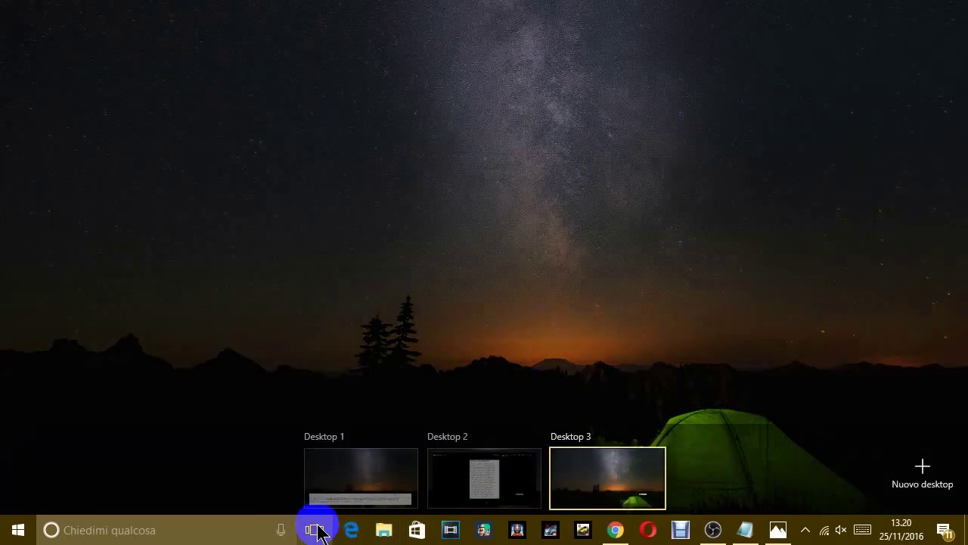
left_click(322, 483)
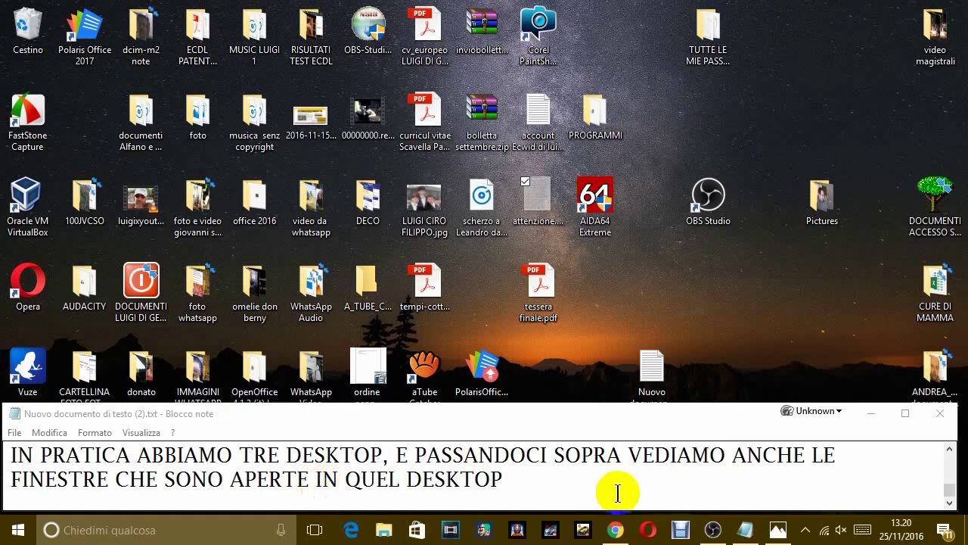
Step: Finish the sentence in the note with ", AVRAI NOTATO CHE NEL DESKTOP 3 NON CI SONO FINESTRE APERTE."
left_click(563, 484)
type(", ")
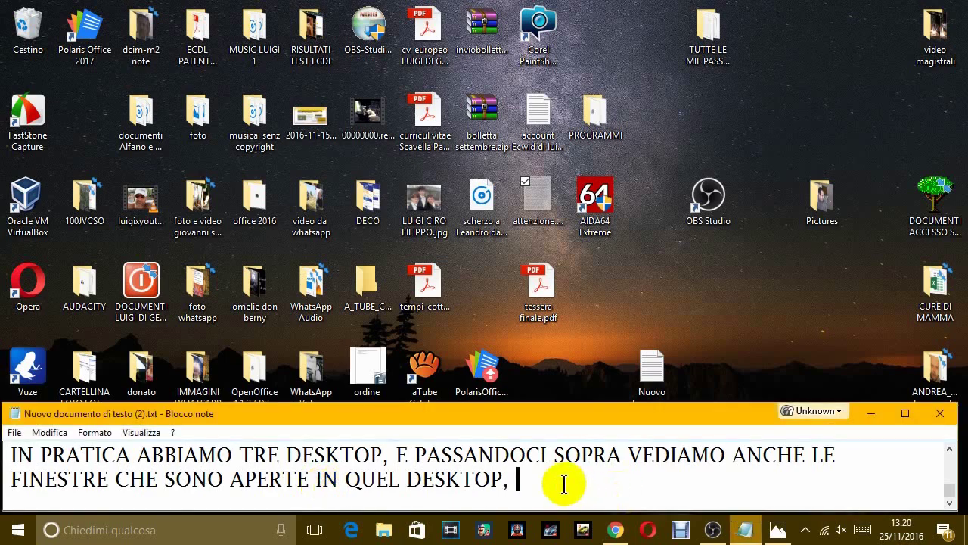
type("AVRAI NO")
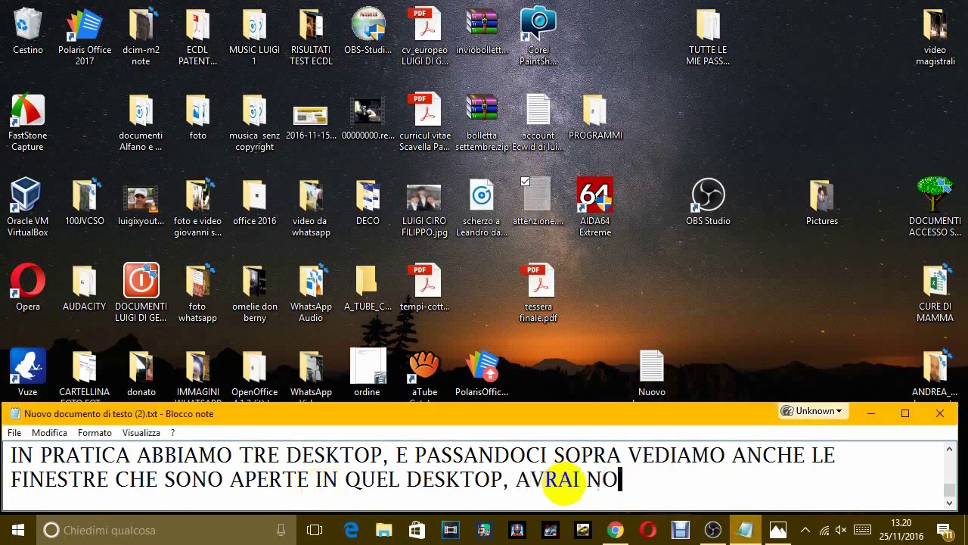
type("TATO CHE NEL")
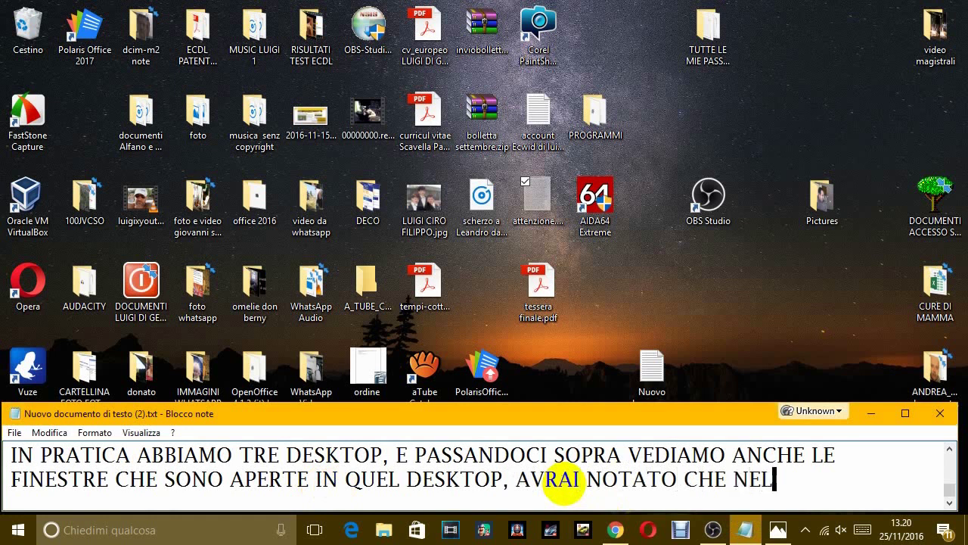
type(" DESKTOP")
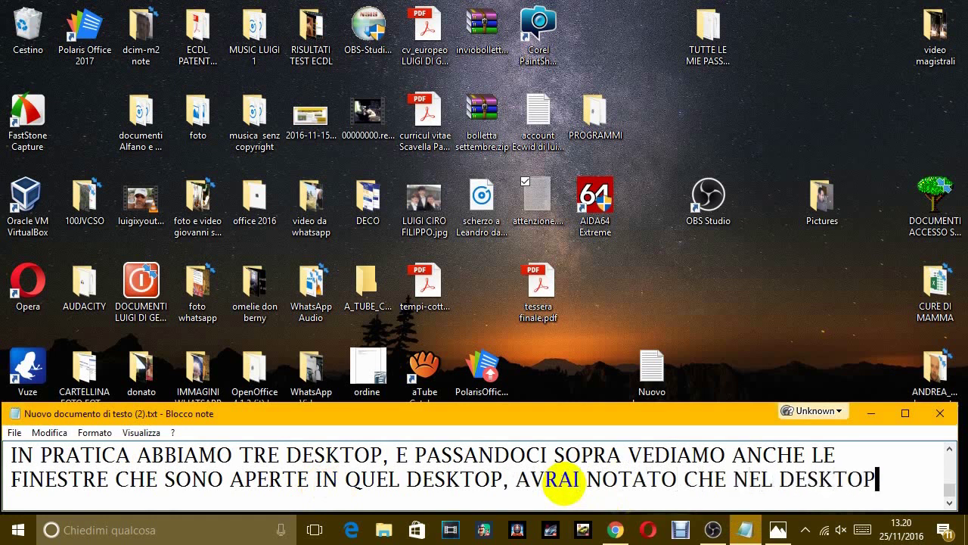
type(" 3 NON CI S")
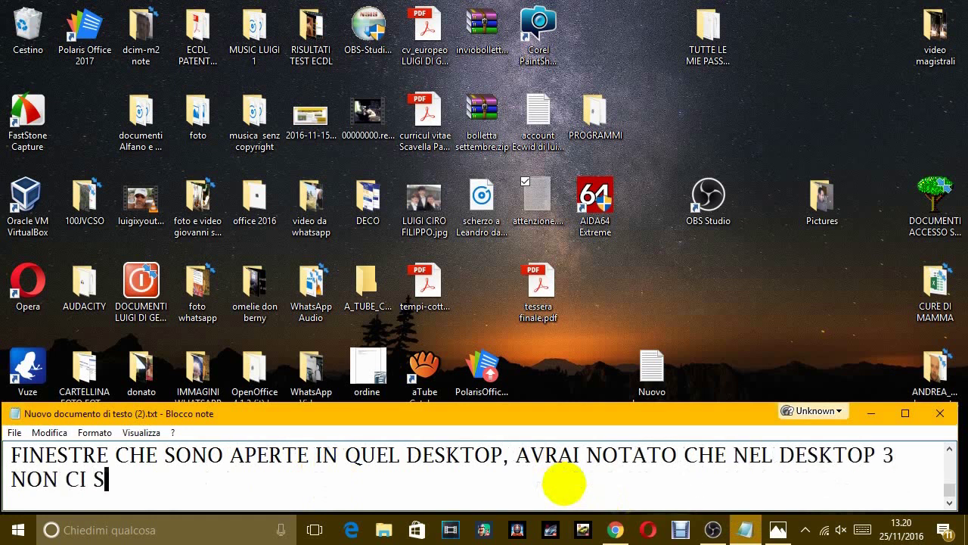
type("ONO FINES")
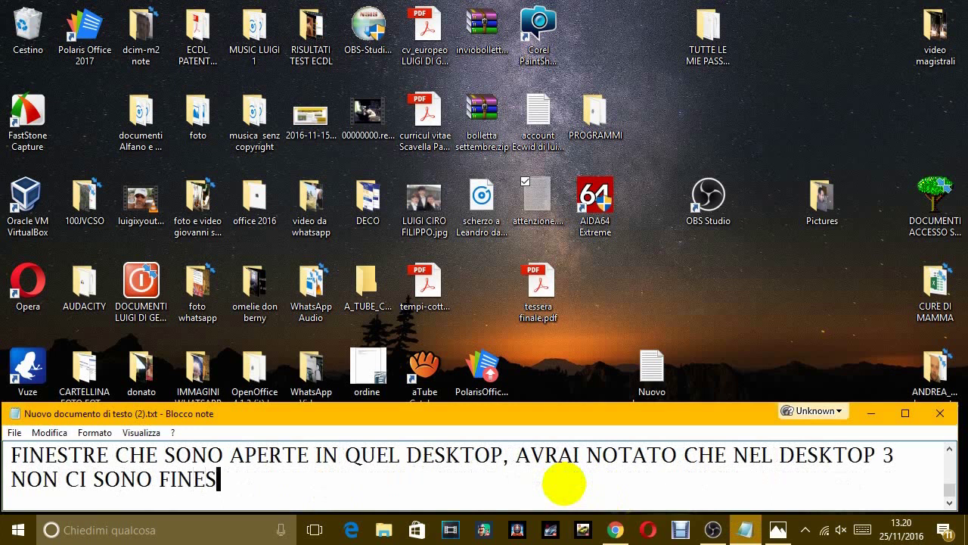
type("TRE APERTE")
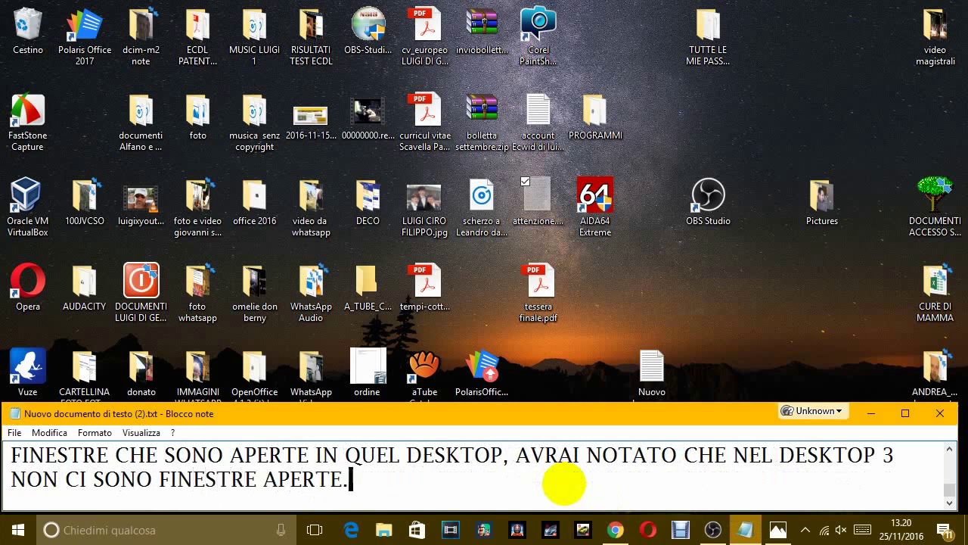
type(".")
Step: Start a new line in the note with "BENE, IO HO TRE DESKTOP, ", correcting the misspelled first word
key("Return")
type("BNEE")
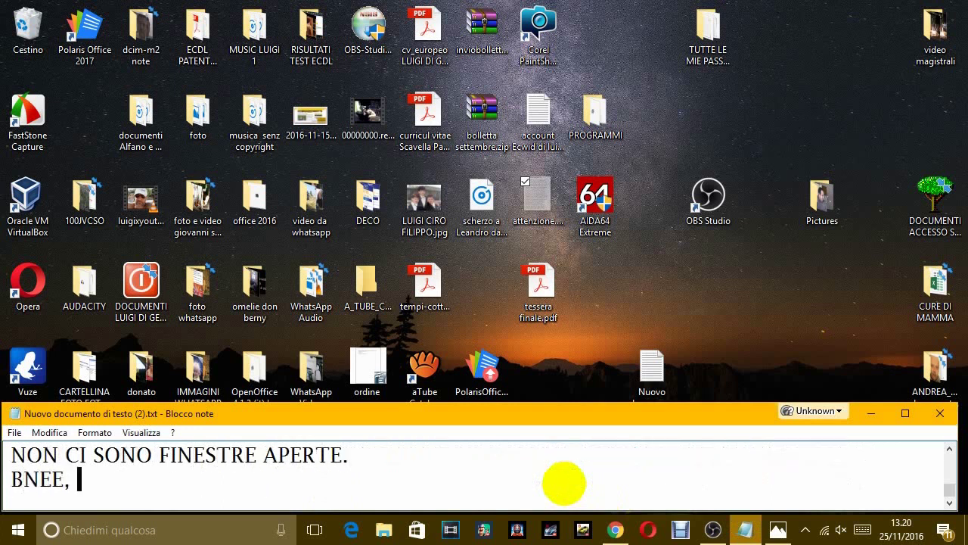
type(",")
key("BackSpace")
key("BackSpace")
key("BackSpace")
key("BackSpace")
type("N")
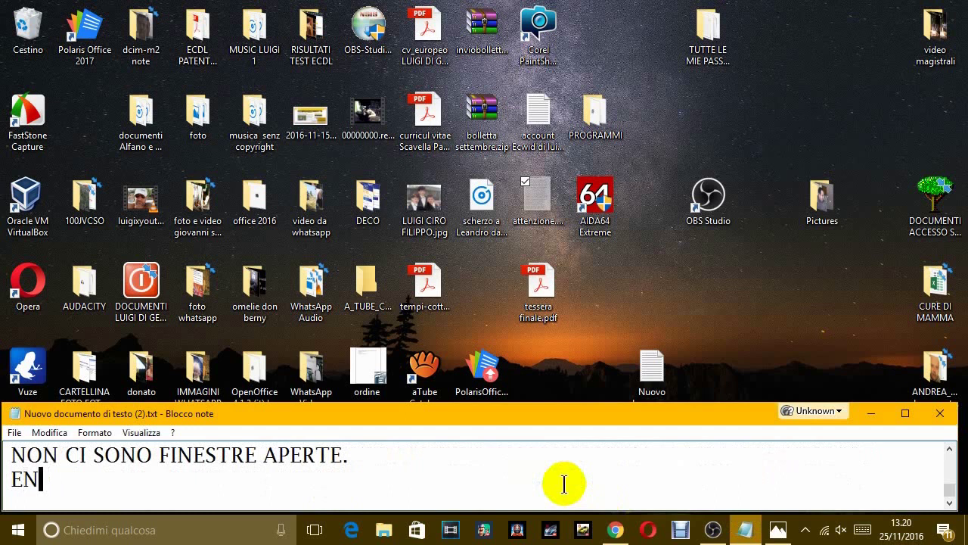
key("BackSpace")
type("ENE")
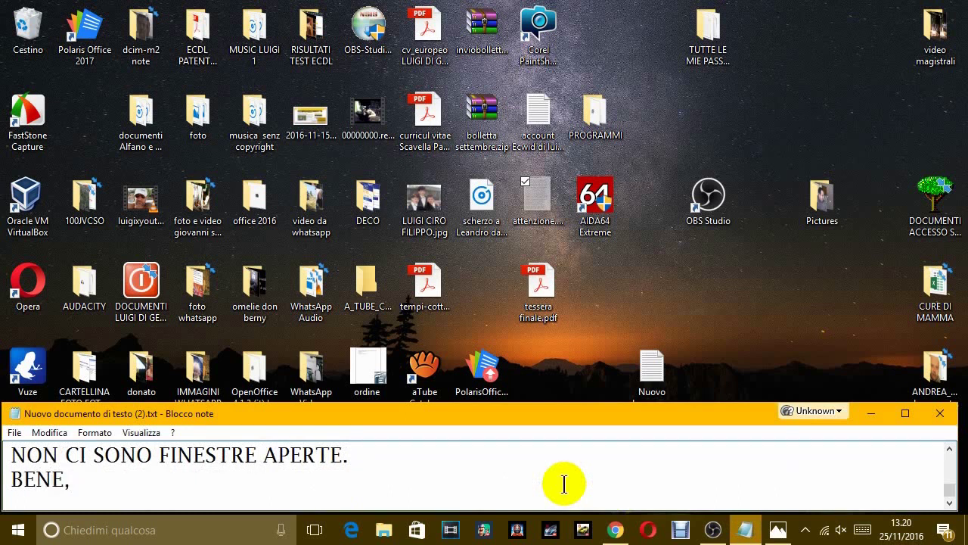
type(", IO HO TRE DES")
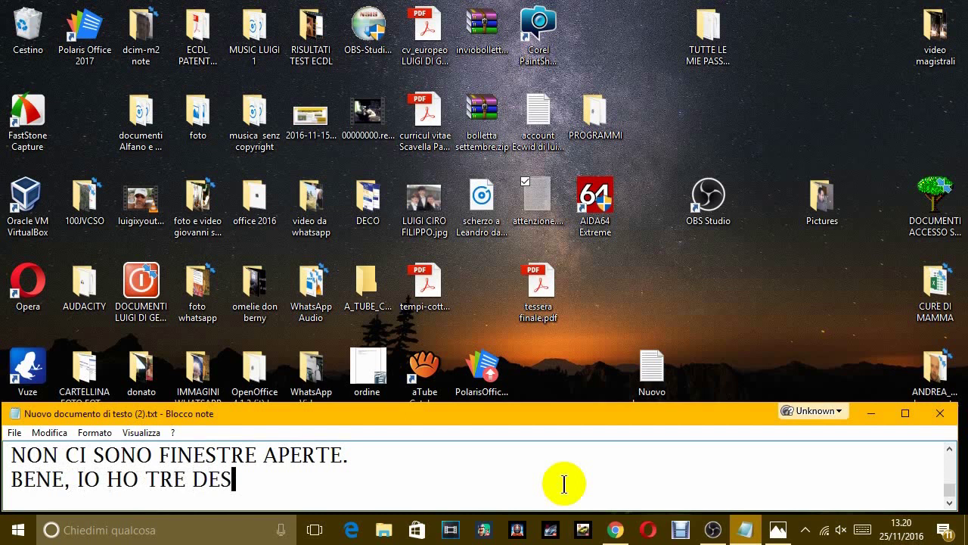
type("KTOP")
type(", ")
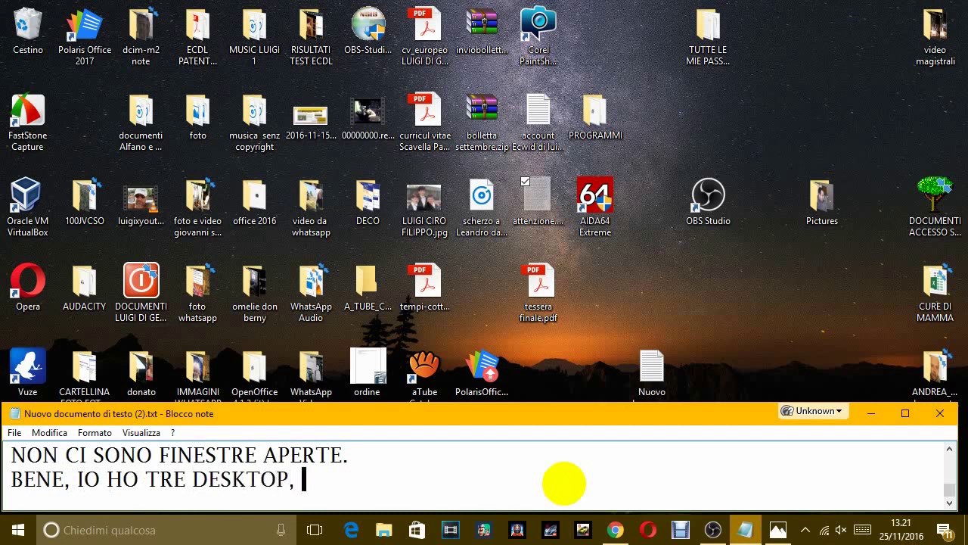
Step: Complete the sentence with "MA POSSIAMO CREARNE ANCHE ALTRI QUALORA CI SERVISSE."
type("MA POSSIAMO CREARE")
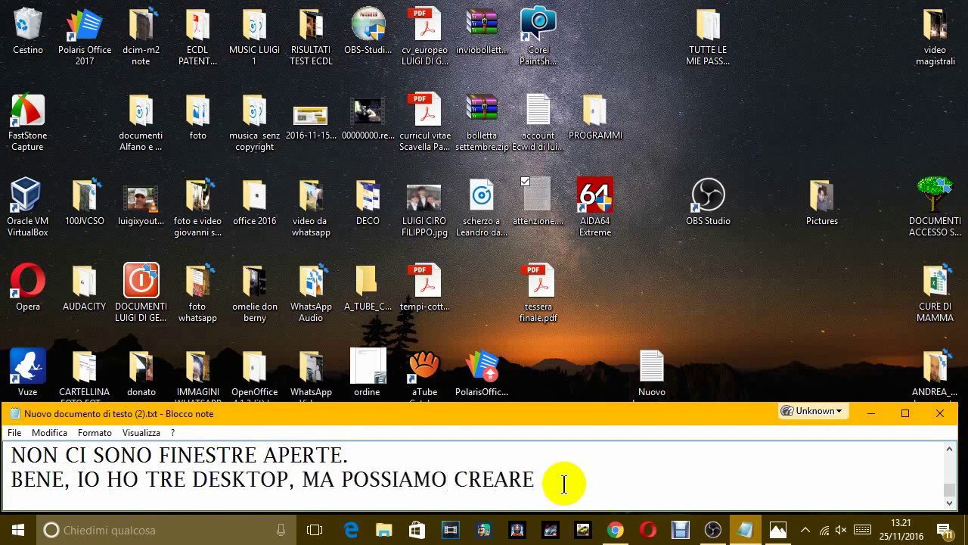
key("BackSpace")
type("NE ANCHE AL")
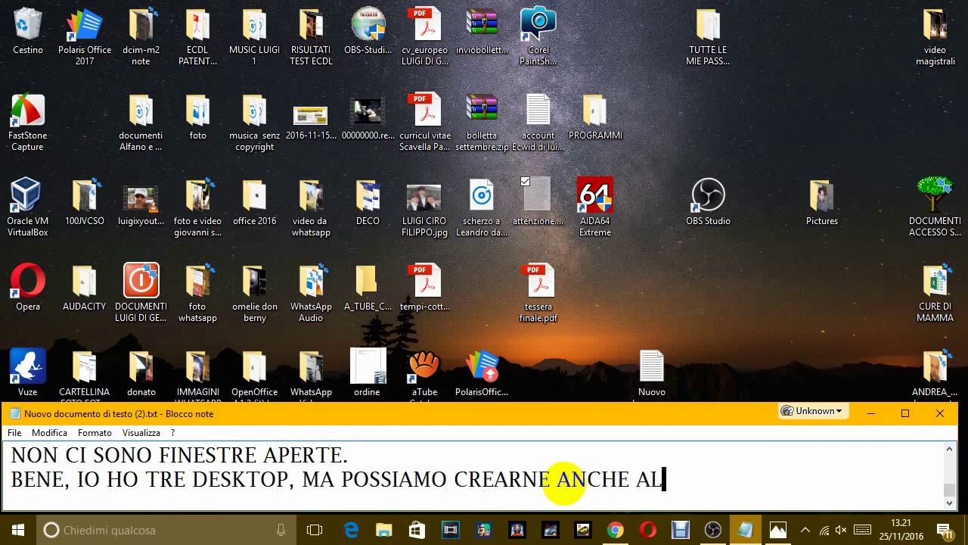
type("TRI QUALCO")
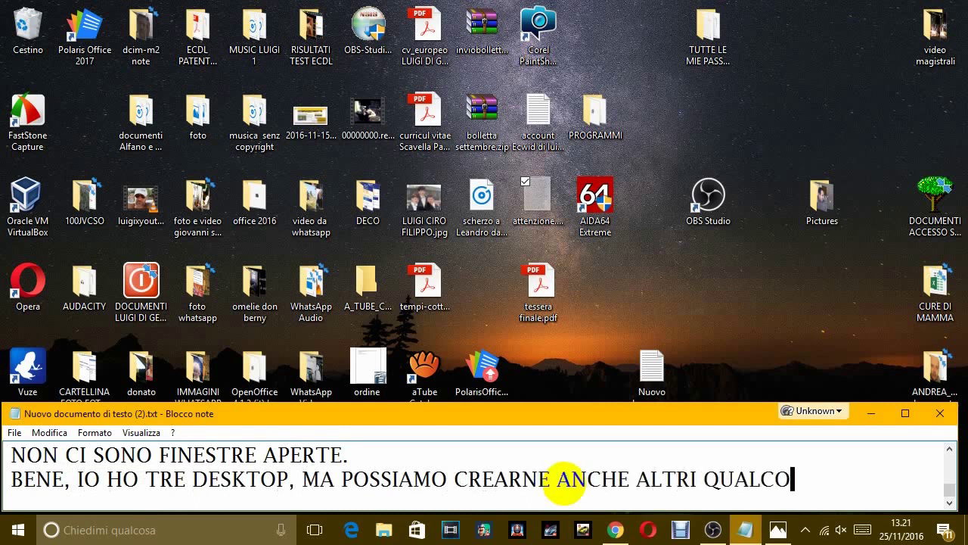
key("BackSpace")
key("BackSpace")
type("ORA CI SER")
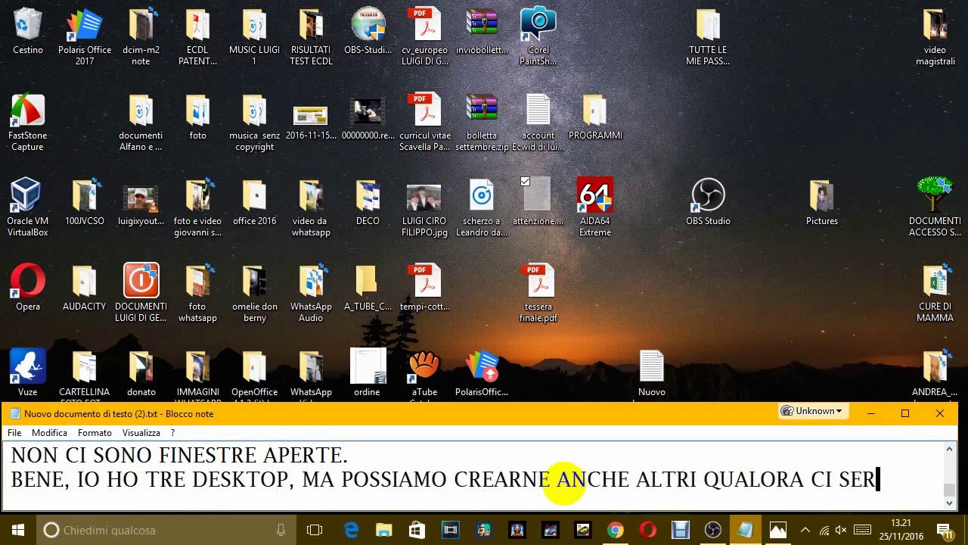
type("VISSE.")
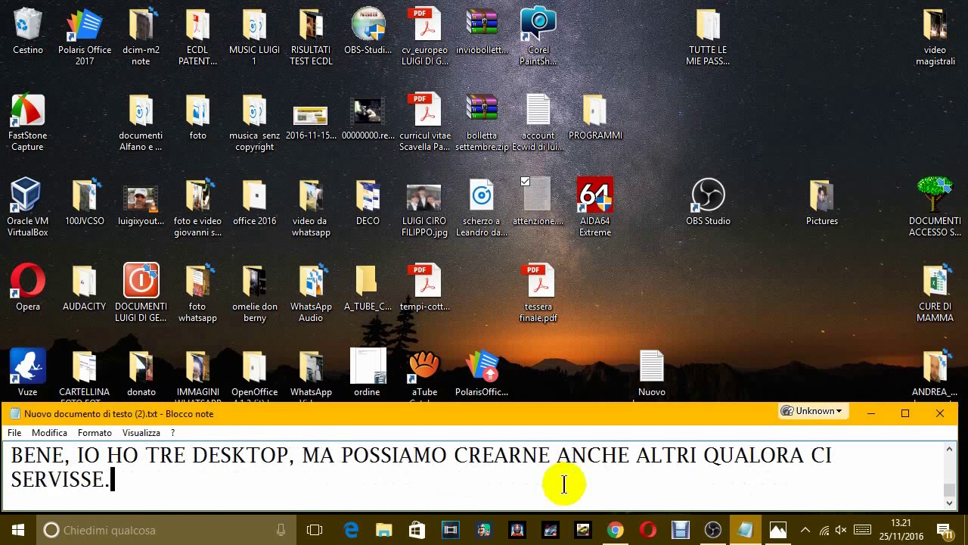
Step: Create a fourth desktop through Task View, switch to it, and go back to Desktop 1 the same way
left_click(315, 530)
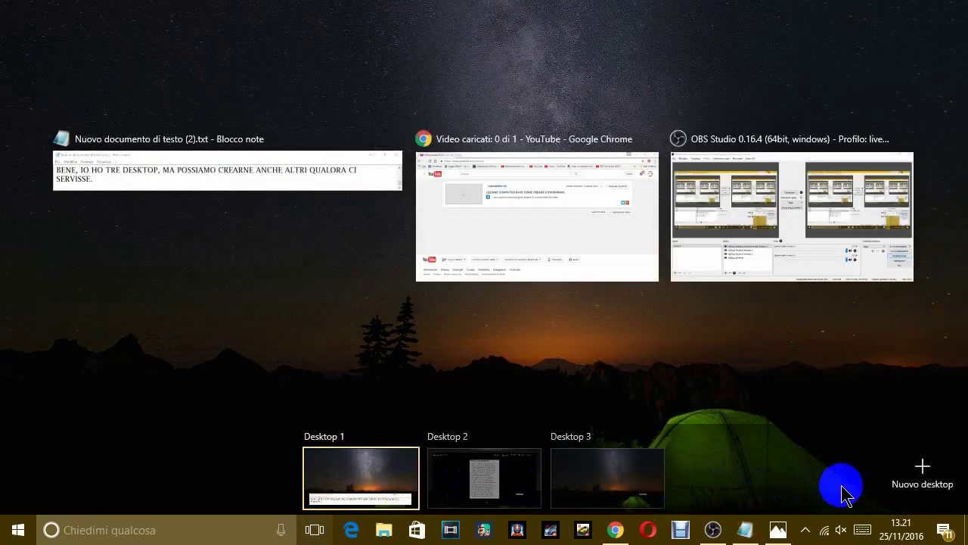
left_click(927, 476)
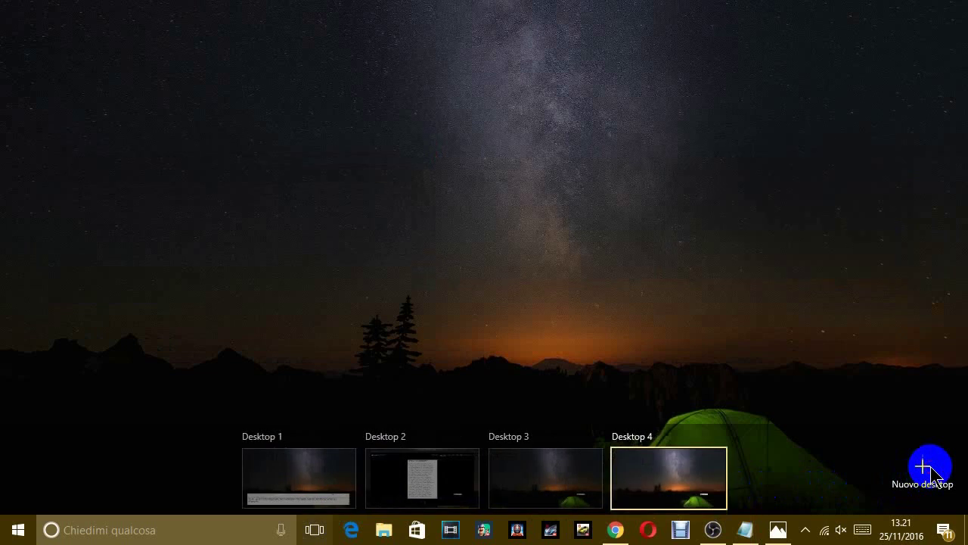
left_click(701, 479)
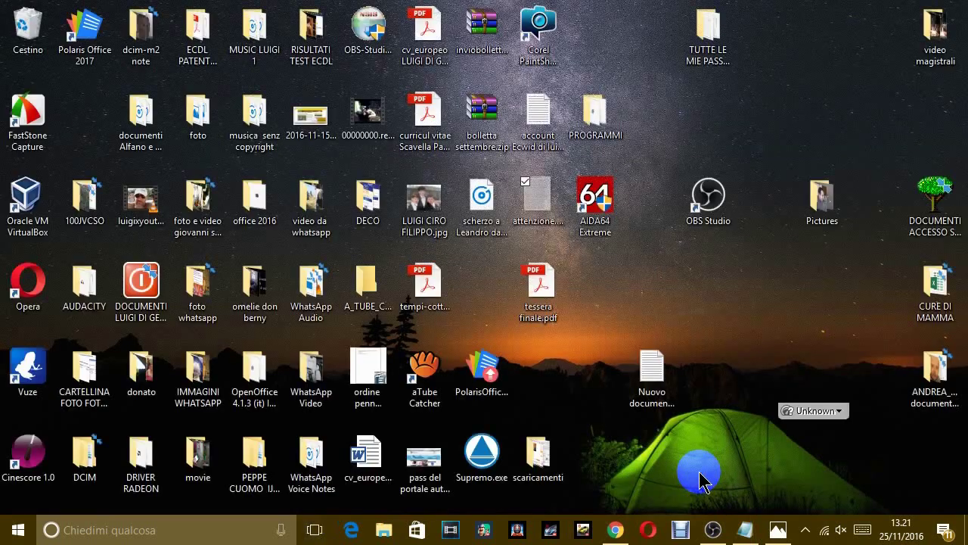
left_click(313, 528)
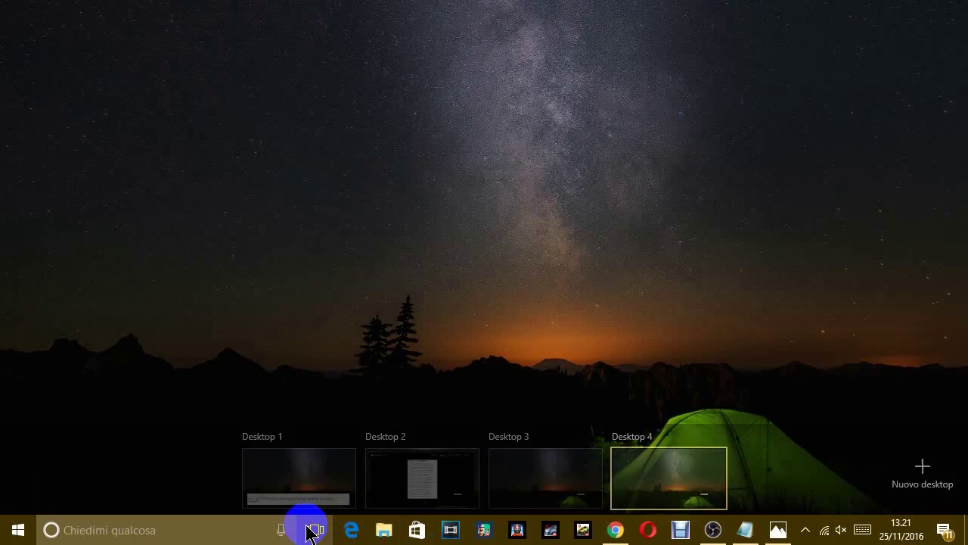
left_click(301, 492)
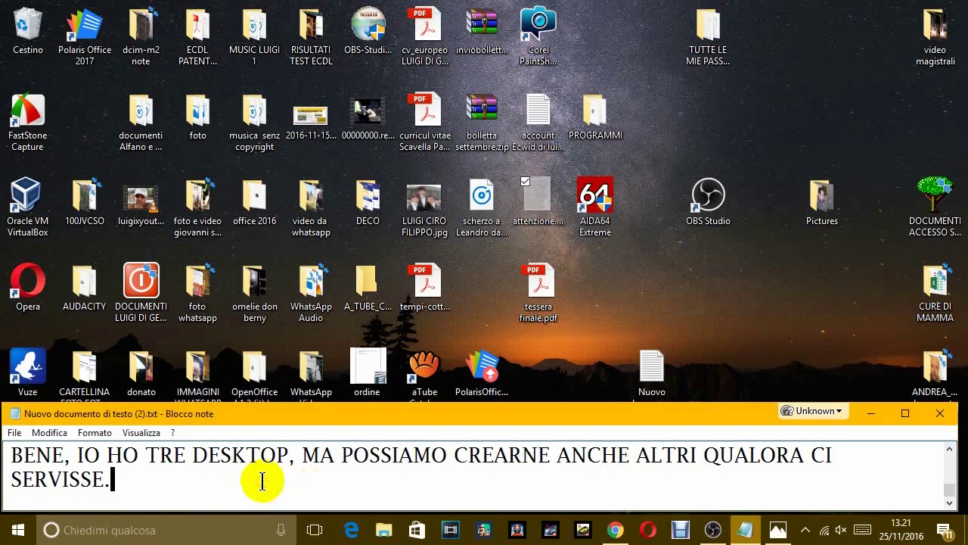
Step: Add "COME HAI VISTO ANDANDO SU NUOVO DESKTOP NE HO CREATO UN ALTRO." to the note and start a new line
type("COME ")
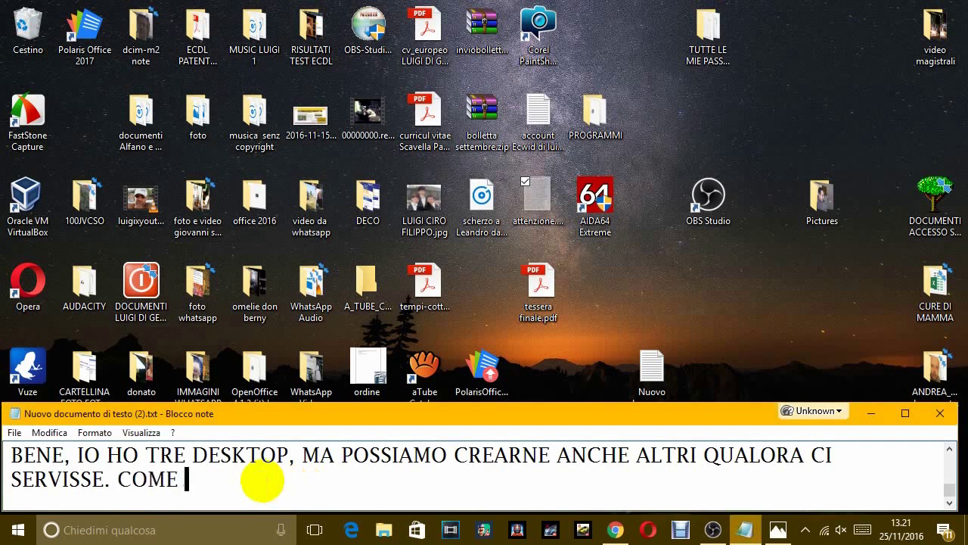
type("HAI V")
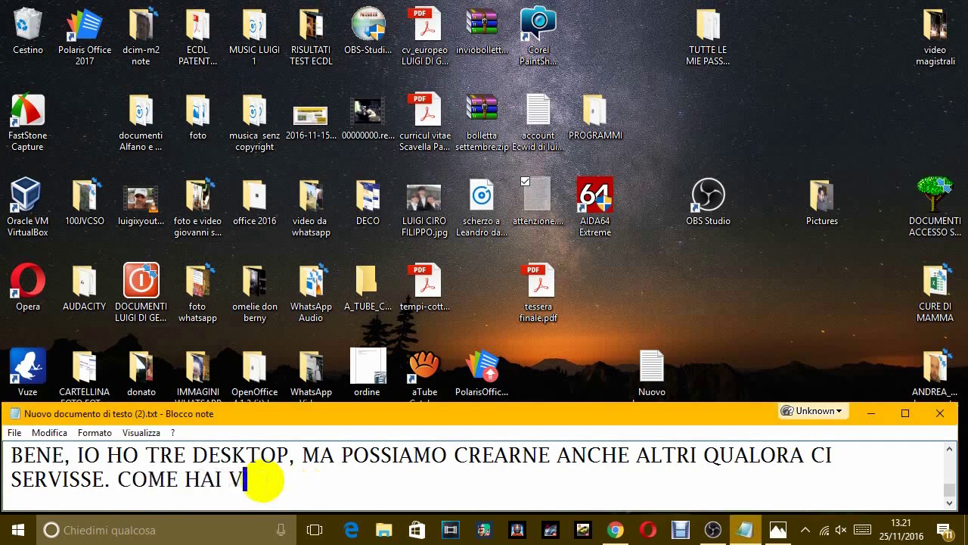
type("ISTO ANDAN")
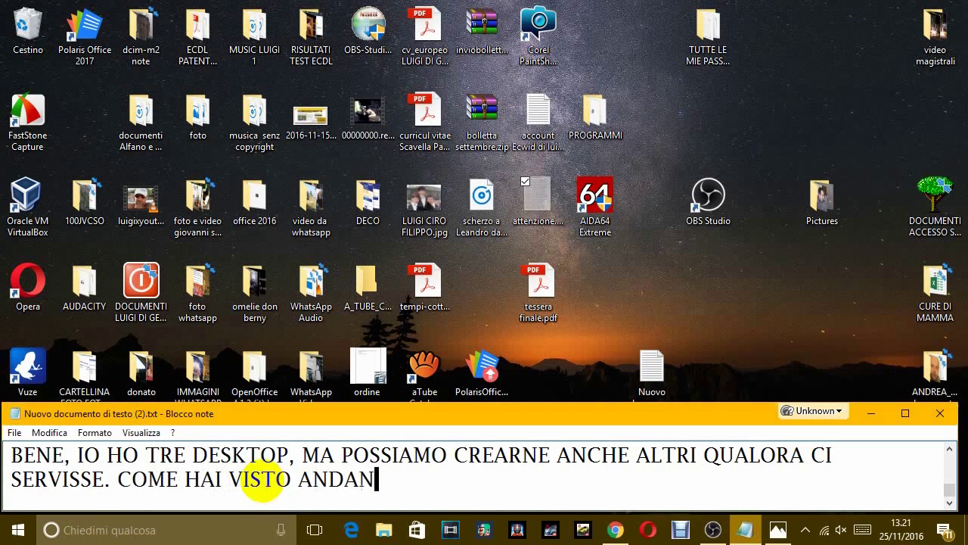
type("DO SU N")
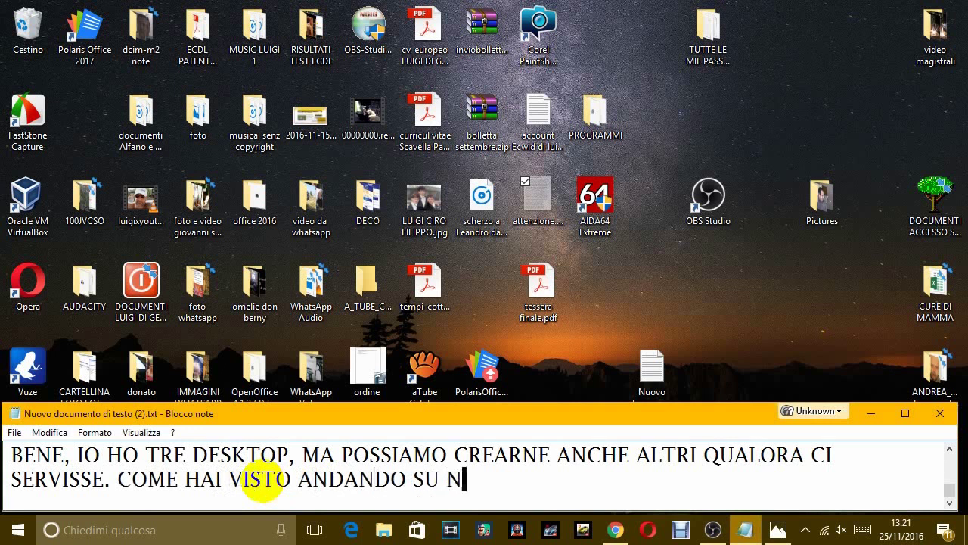
type("UOVO DESKT")
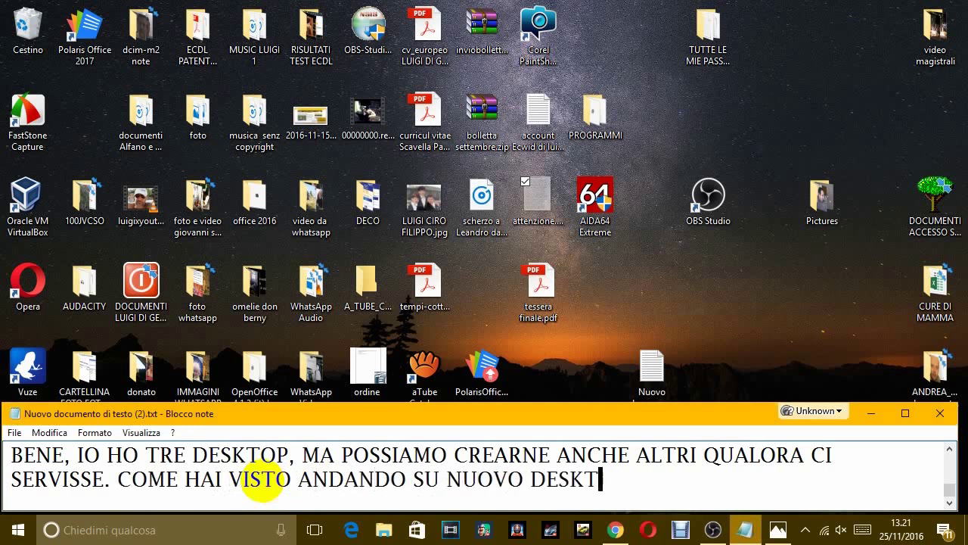
type("OP NE HO C")
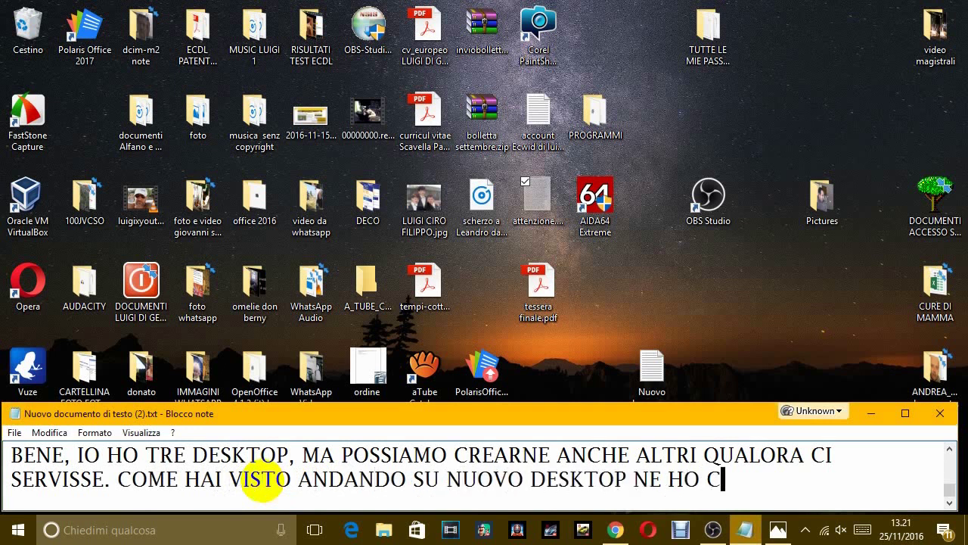
type("REATO UN ALTRO")
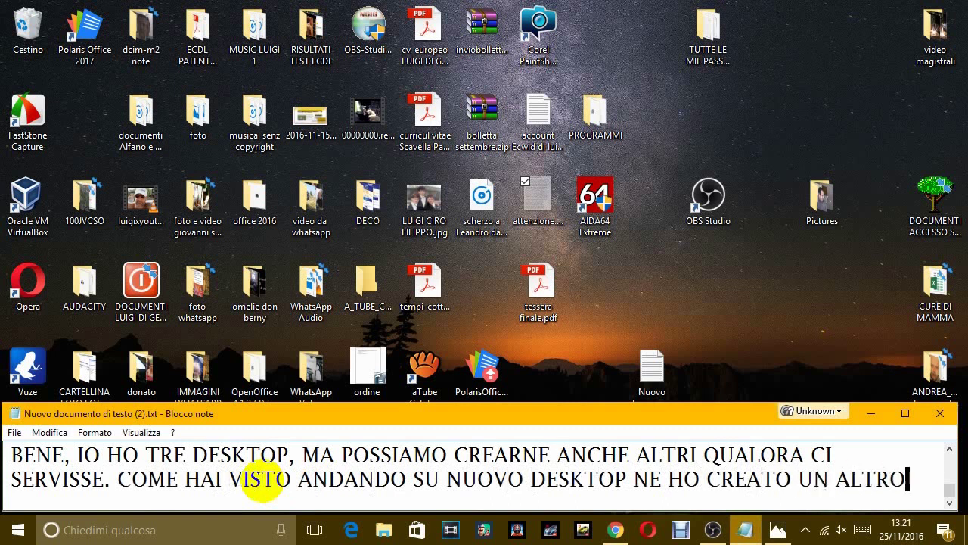
type(".")
key("Return")
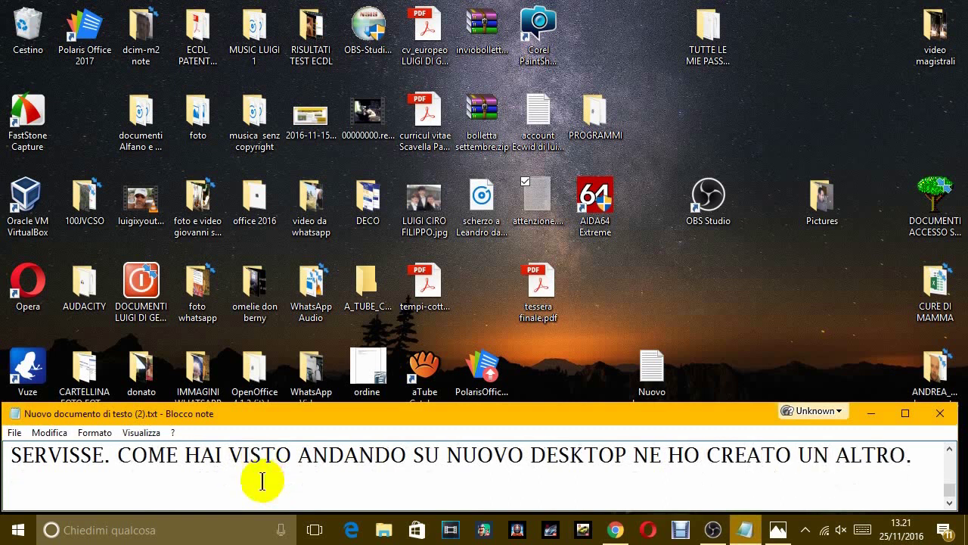
Step: Write "NON SO FINO A QUANTI SE NE POSSONO CREARE, MA CREDO DAVVERO TANTI." on the new line of the note
type("NON SO ")
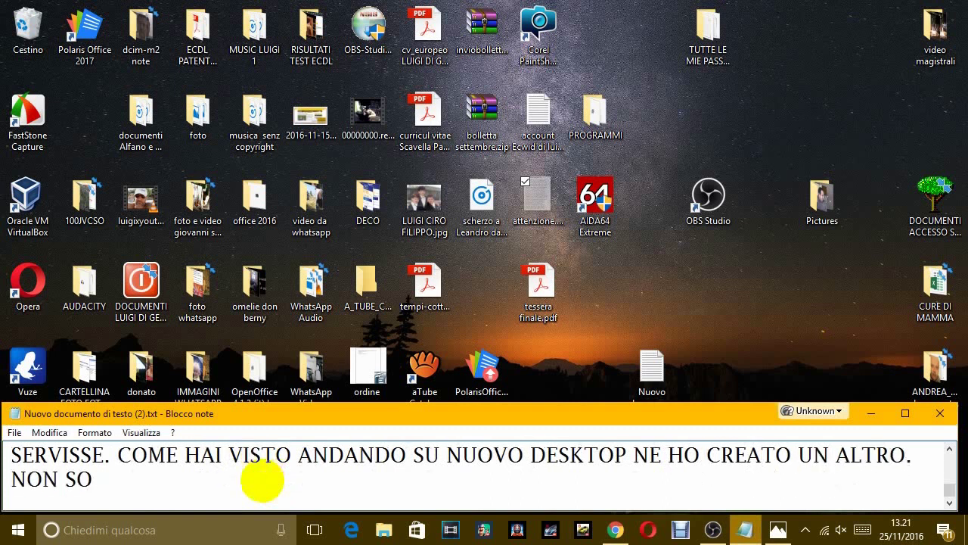
type("FINO A QUANTI")
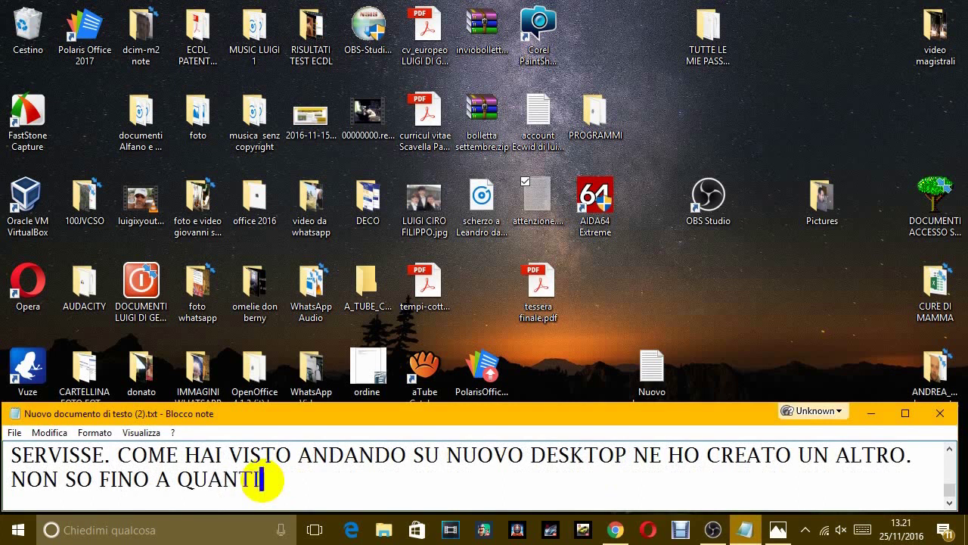
type(" SE NE POSSONO C")
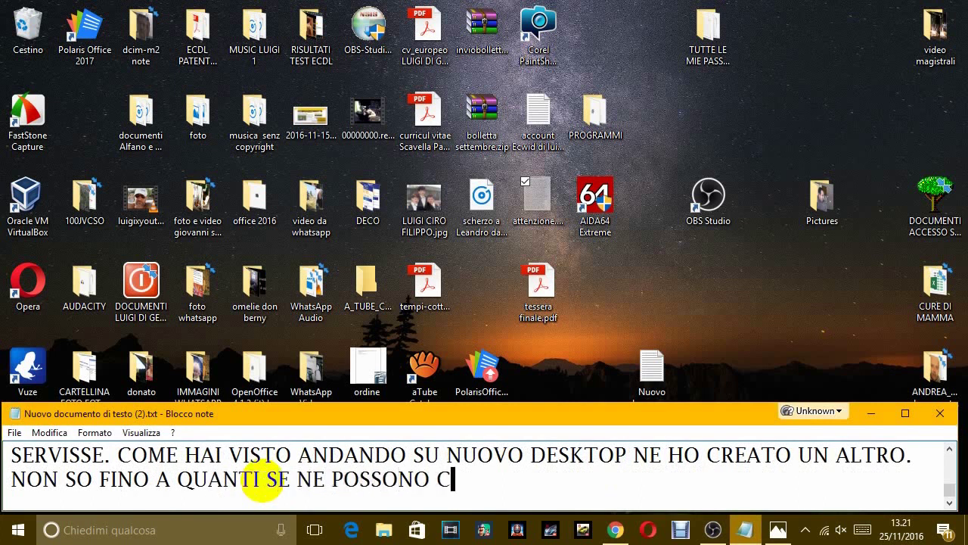
type("REARE,")
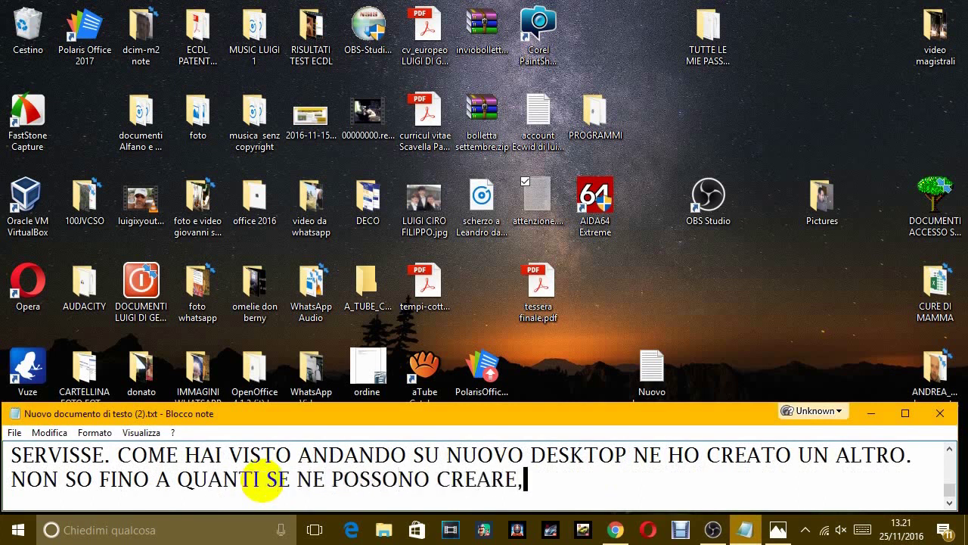
type(" MA CREDO DAV")
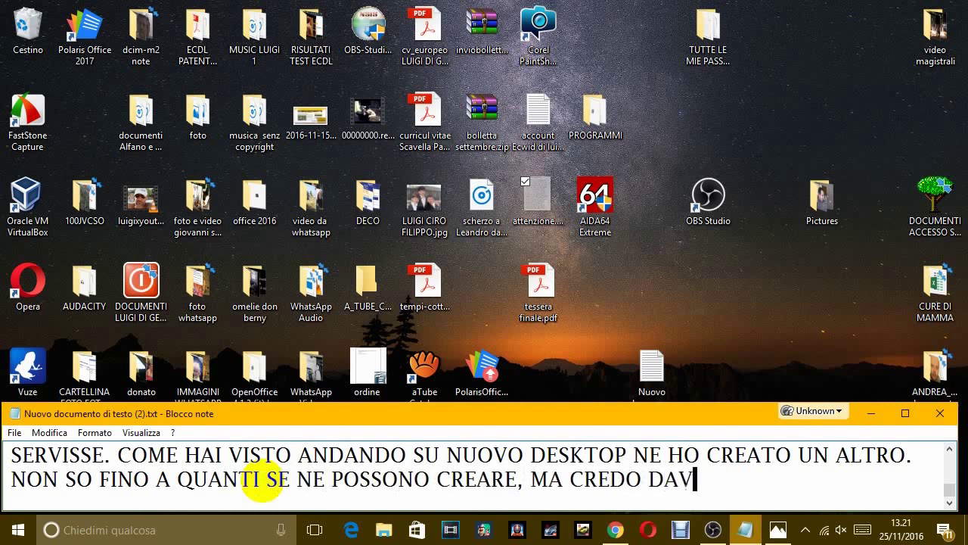
type("VERO TANTI.")
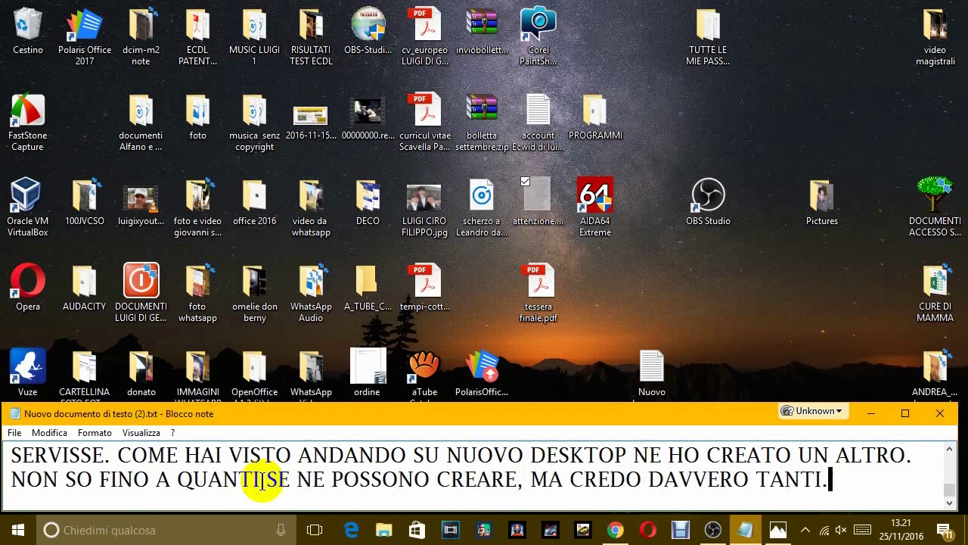
Step: Create three more desktops through Task View and switch to Desktop 7
left_click(314, 528)
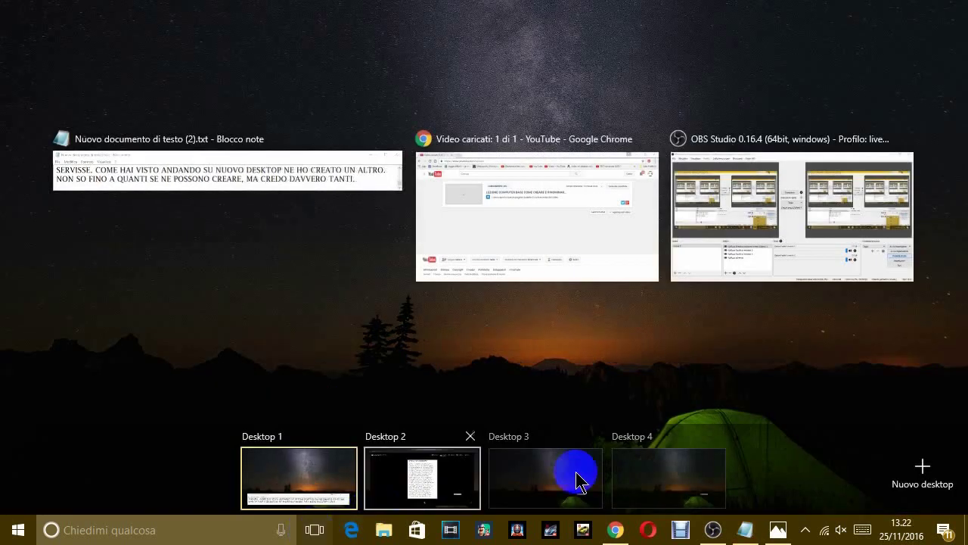
left_click(922, 471)
left_click(923, 477)
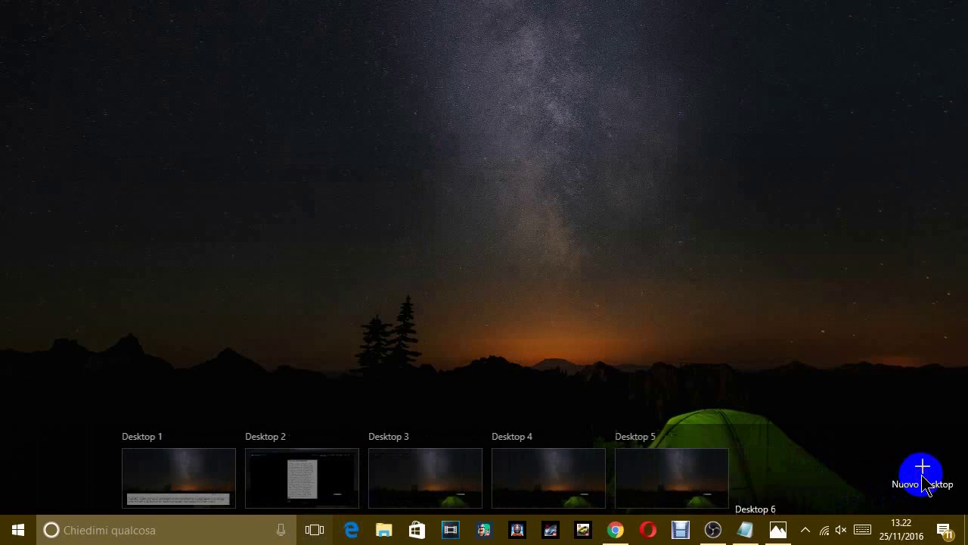
left_click(923, 477)
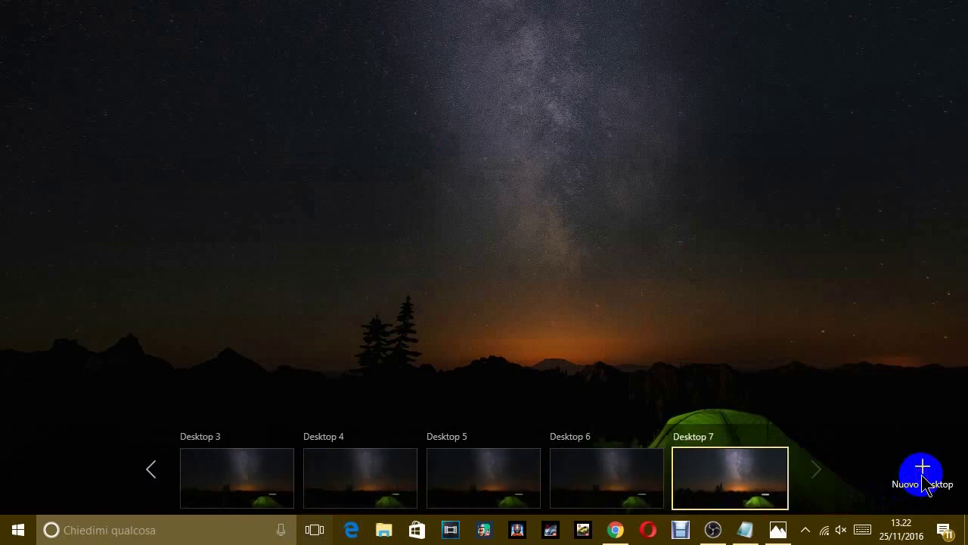
left_click(779, 462)
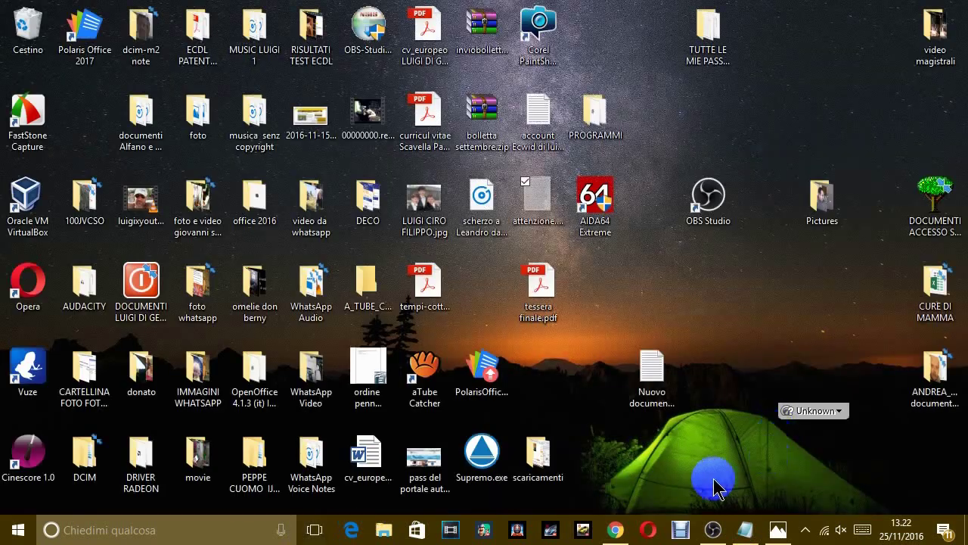
Step: Close Desktops 7, 6, 5 and 4 in Task View and return to Desktop 1
left_click(314, 530)
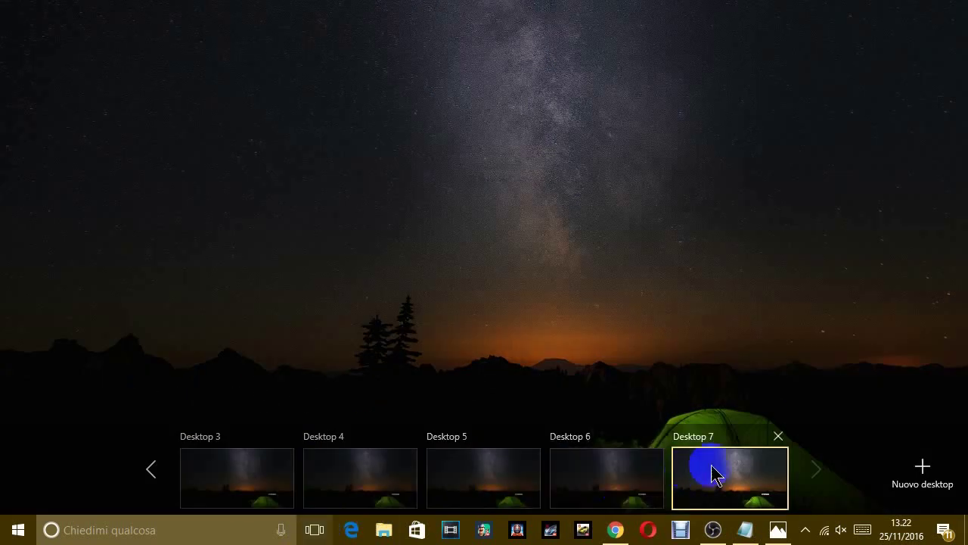
left_click(779, 437)
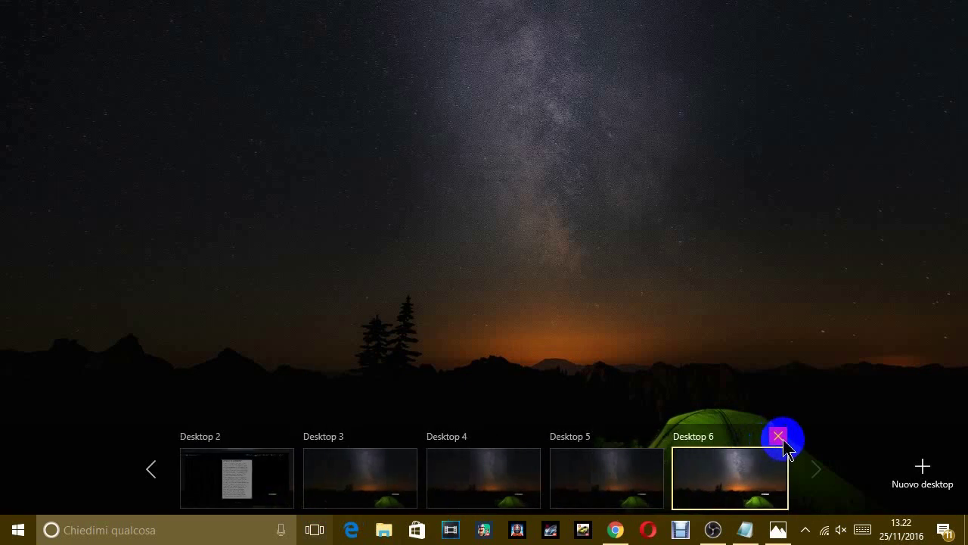
left_click(779, 437)
left_click(779, 437)
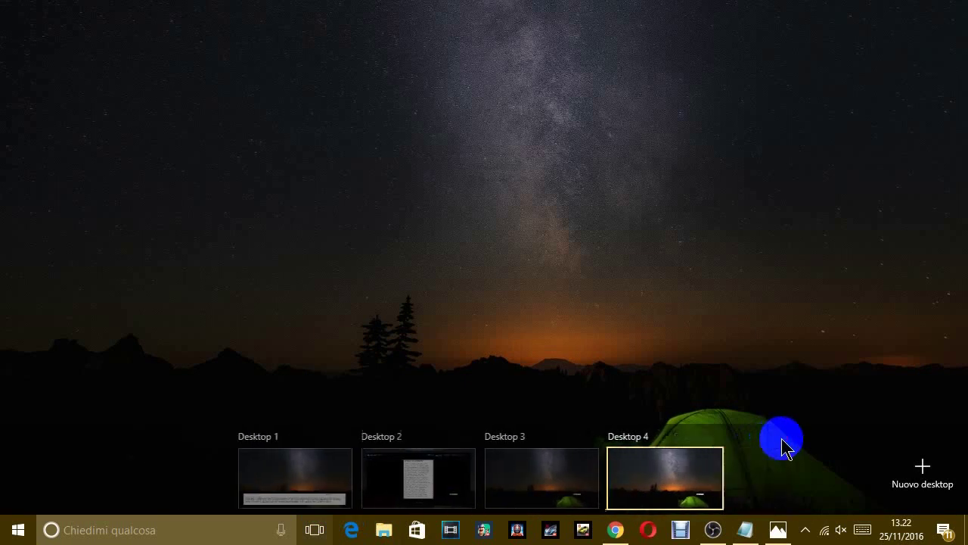
left_click(720, 436)
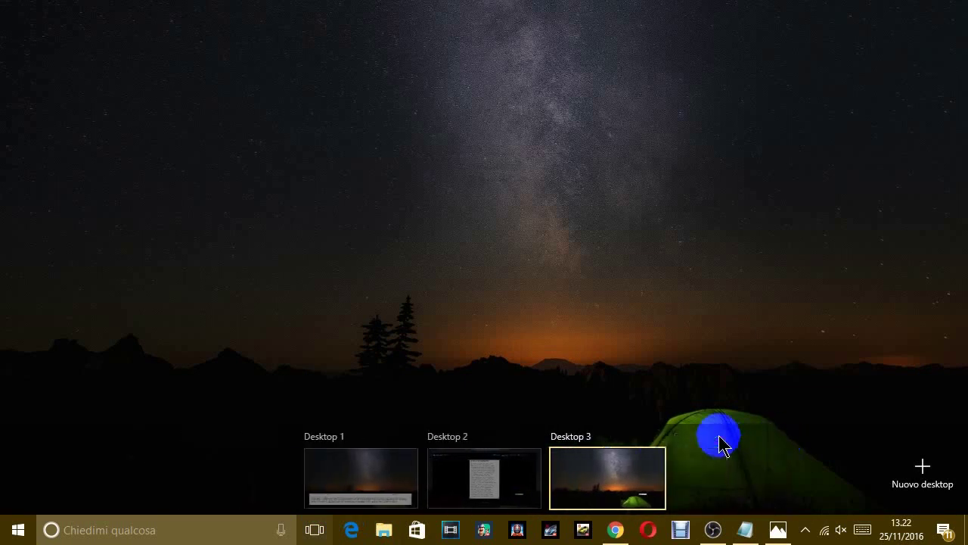
left_click(330, 495)
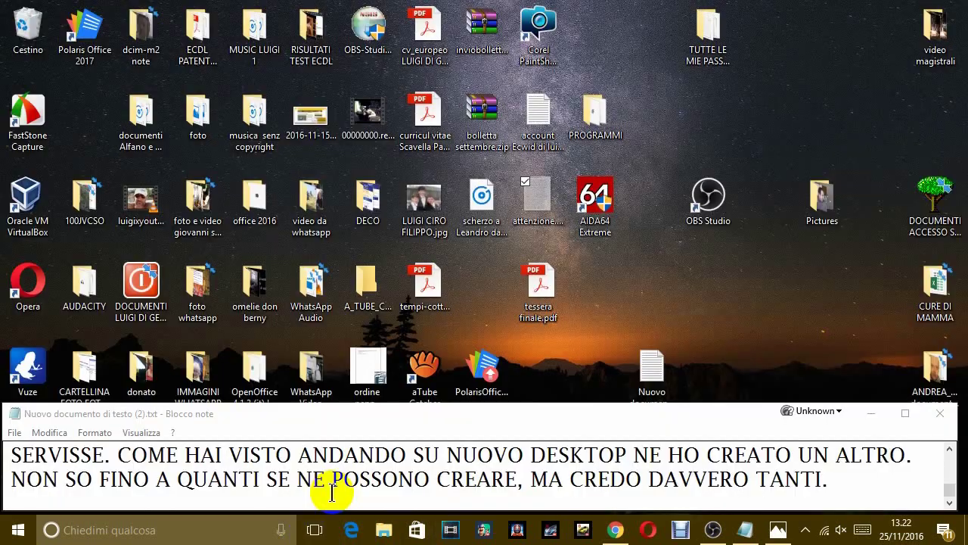
Step: Add the line "OPPURE SI POSSONO ELIMINARE, COME HO FATTO IO." at the end of the note, followed by a new line
left_click(848, 478)
key("Return")
type("O")
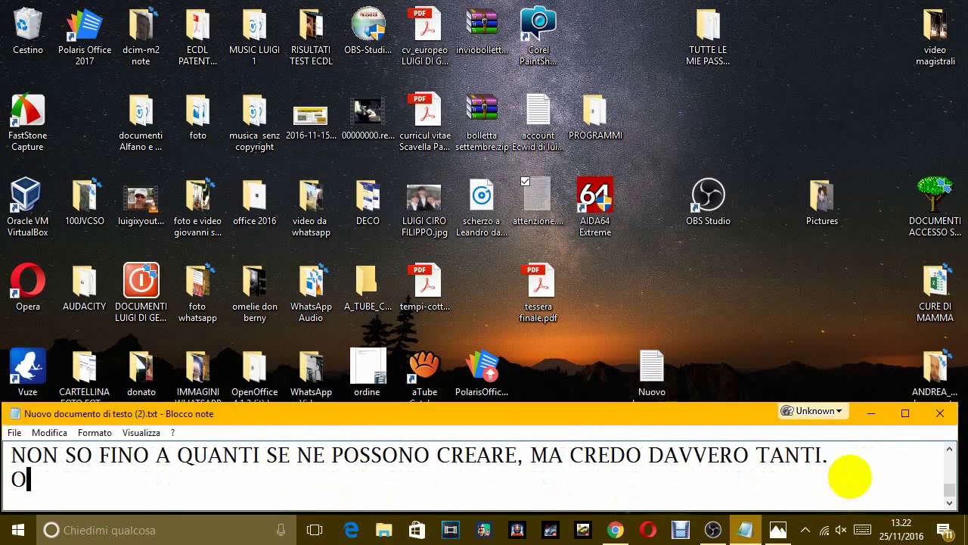
type("PPURE SI POS")
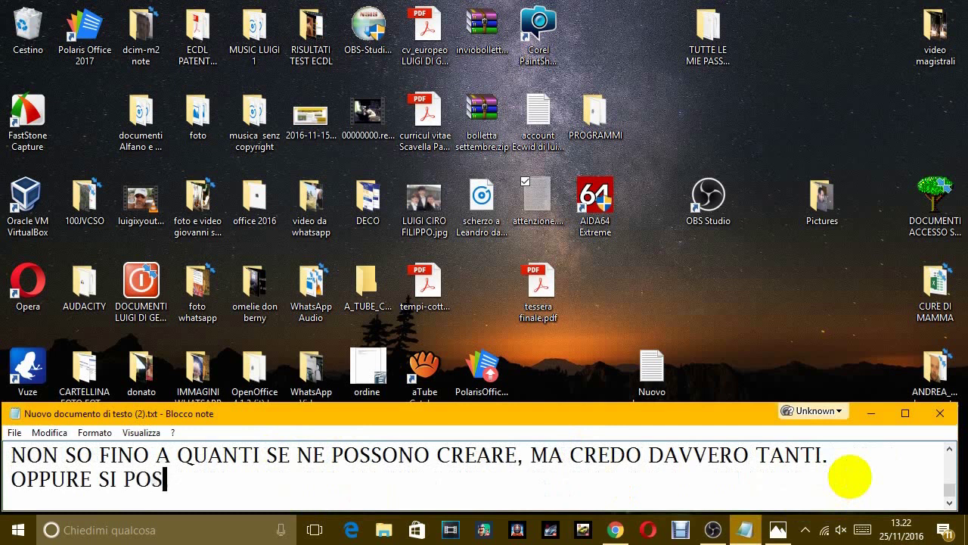
type("SONO ELIMI")
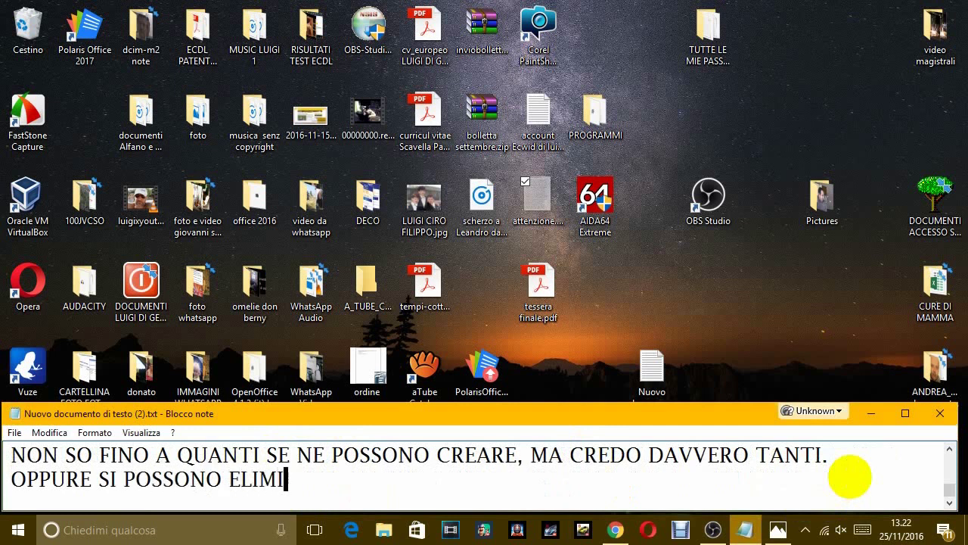
type("NARE, COME HO")
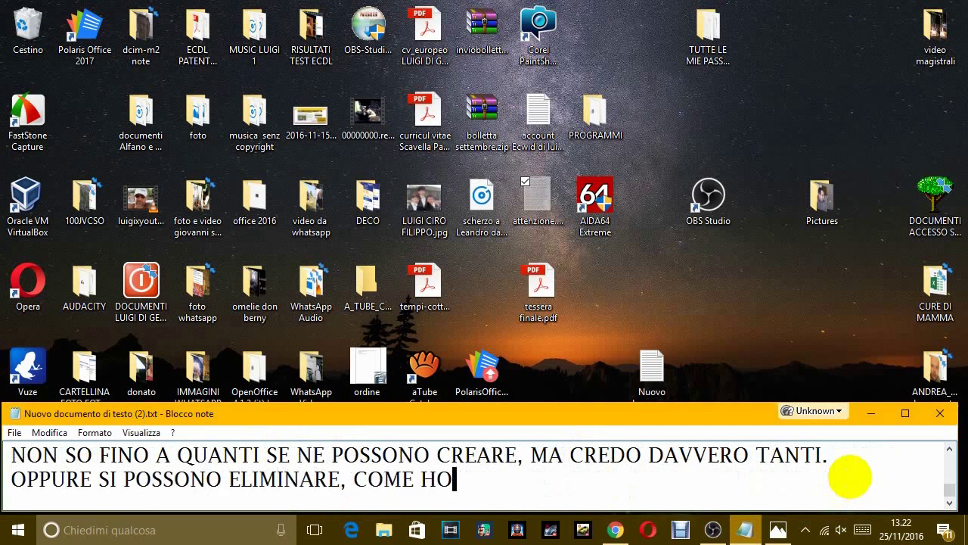
type(" FA")
key("BackSpace")
type("FATTO IO.")
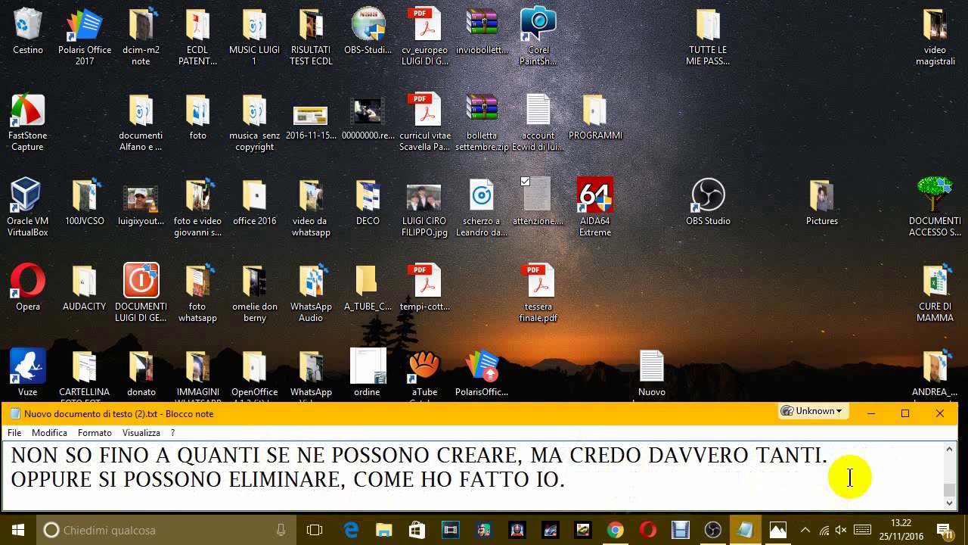
key("Return")
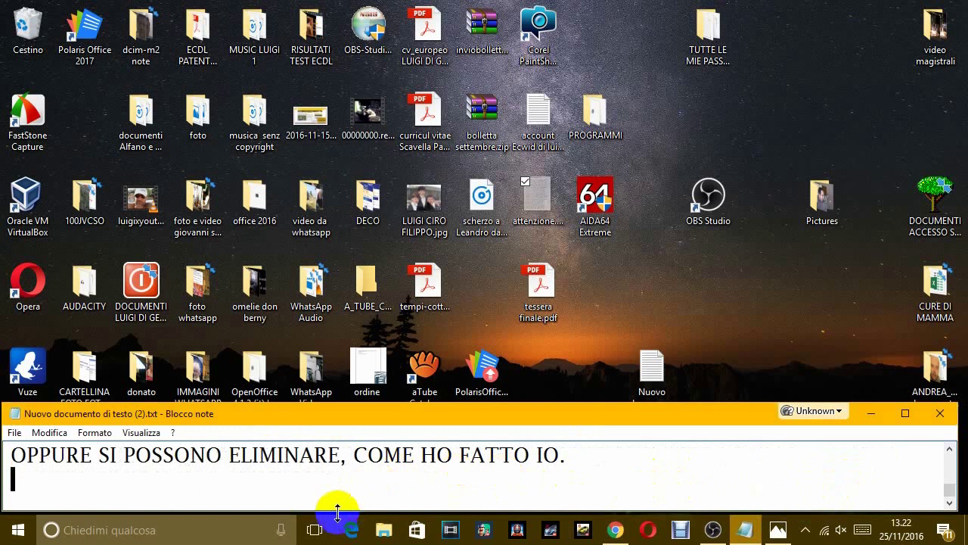
Step: Switch through Task View to Desktop 2, on to Desktop 3, and back to Desktop 1
left_click(315, 530)
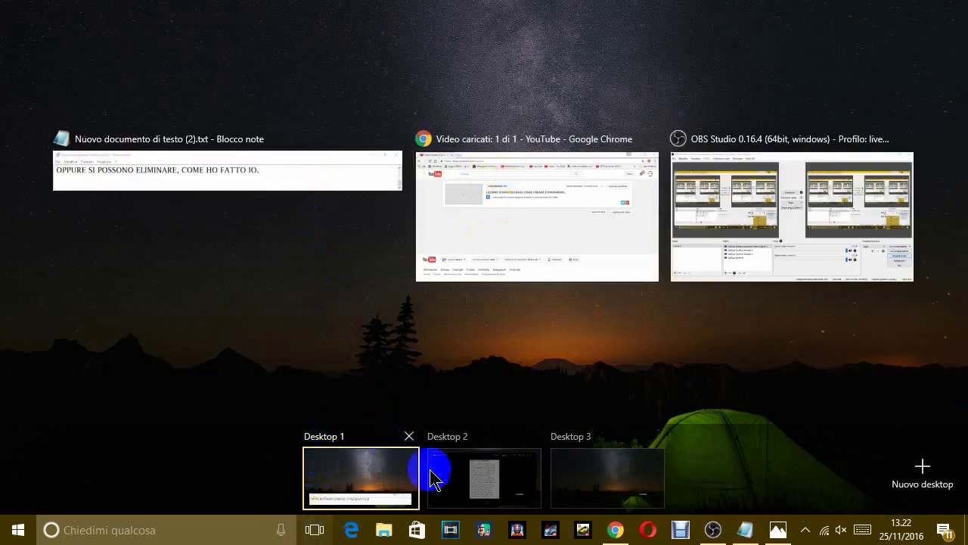
left_click(465, 482)
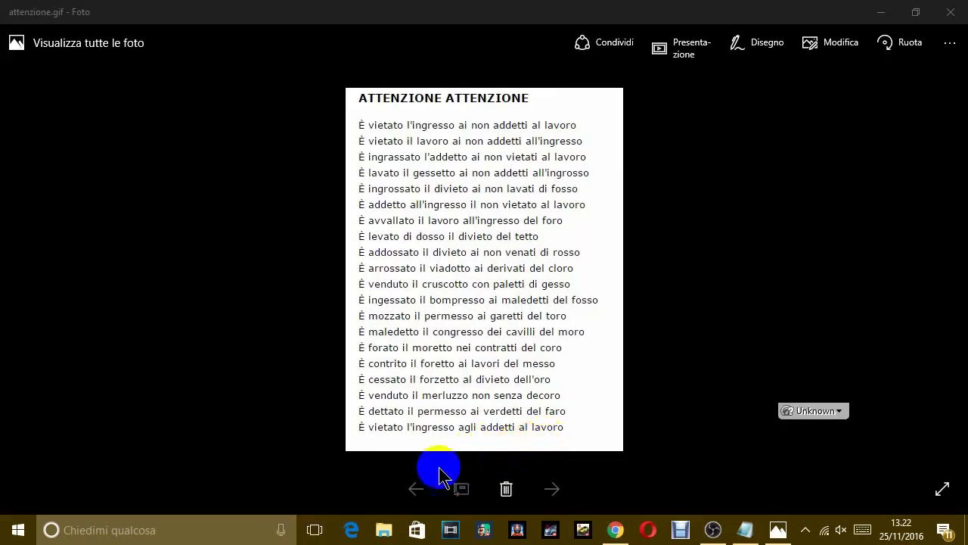
left_click(314, 528)
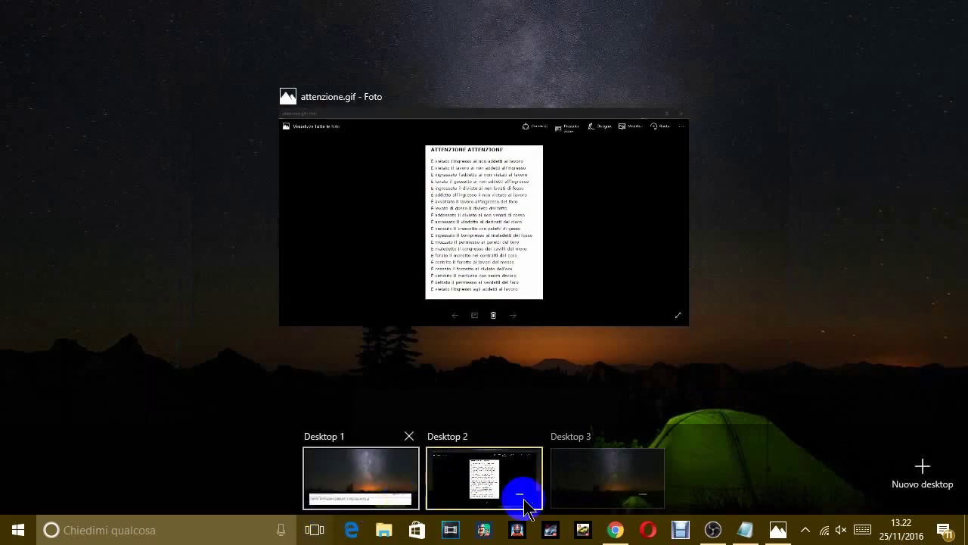
left_click(583, 495)
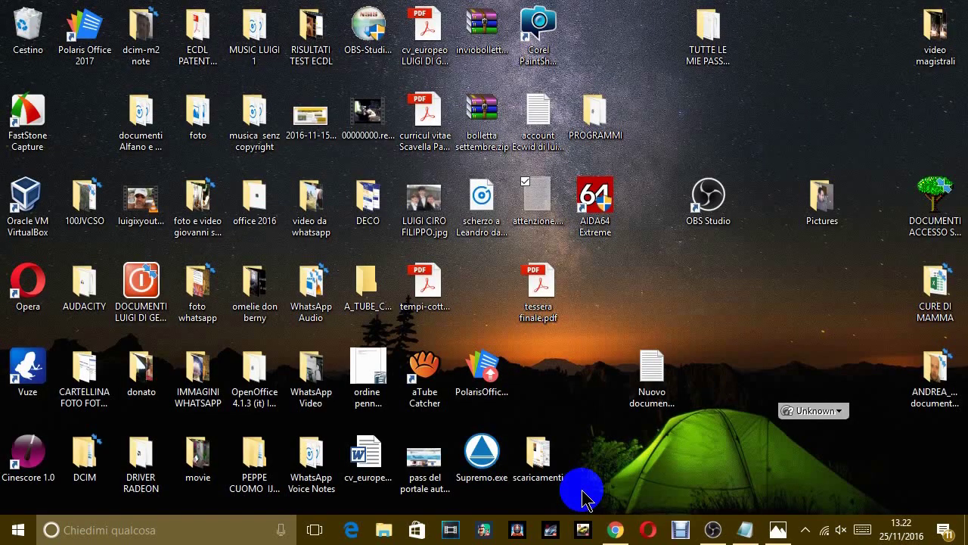
left_click(314, 528)
left_click(310, 503)
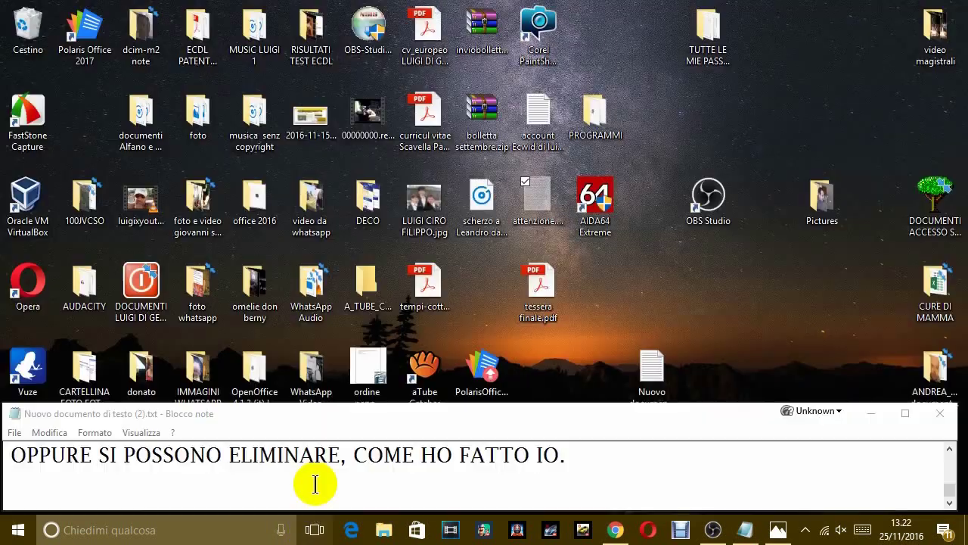
Step: Add the line "AVRAI CAPITO CHE SE DEVI LAVORARE SU PIU FILE O SU PIU CARTELLE, QUESTA ATTIVITA è MOLTO COMODA." to the note
left_click(595, 468)
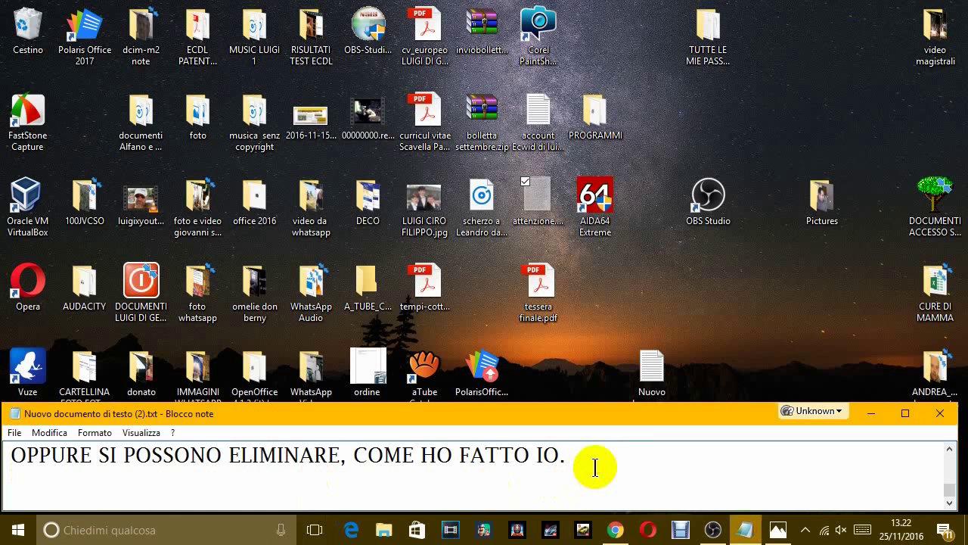
type("AVRA")
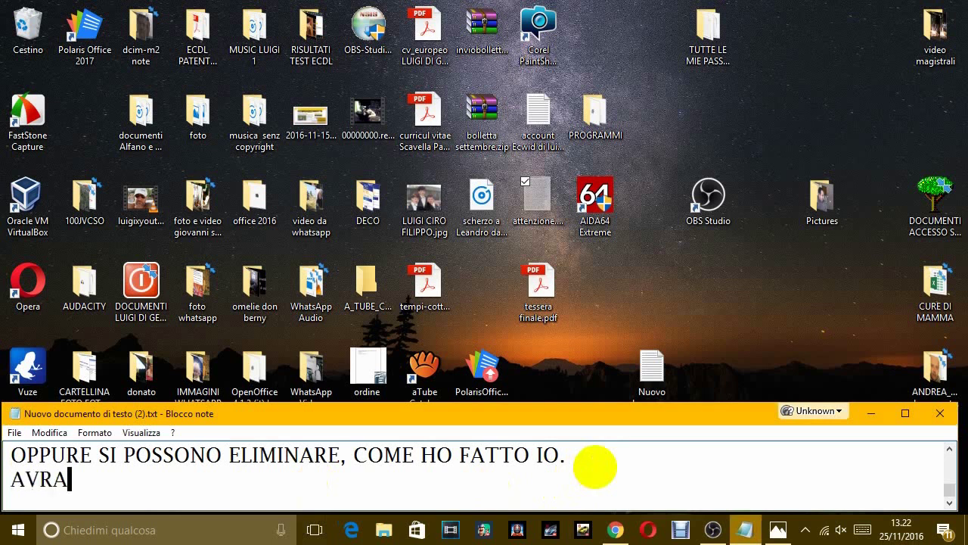
type("I CAPITO CHE ")
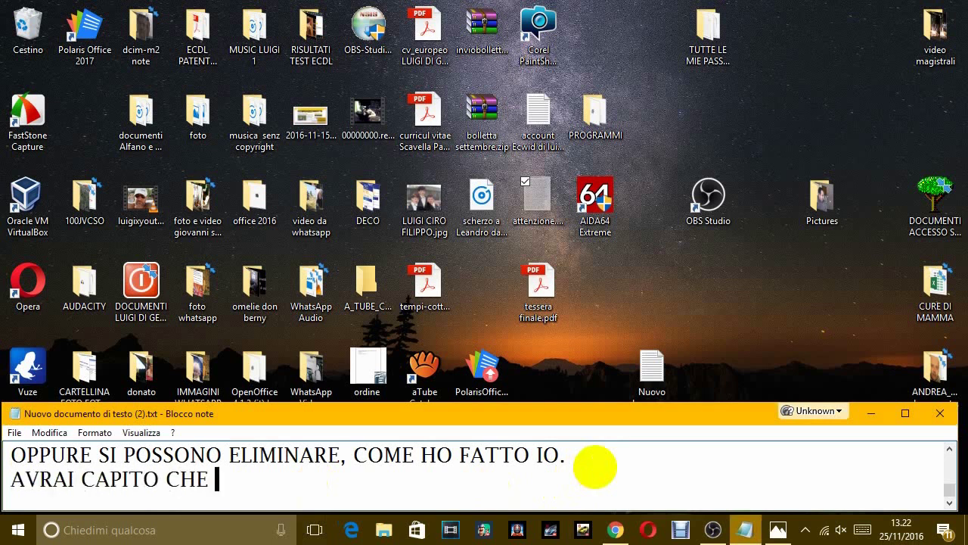
type("SE DEVI LAVO")
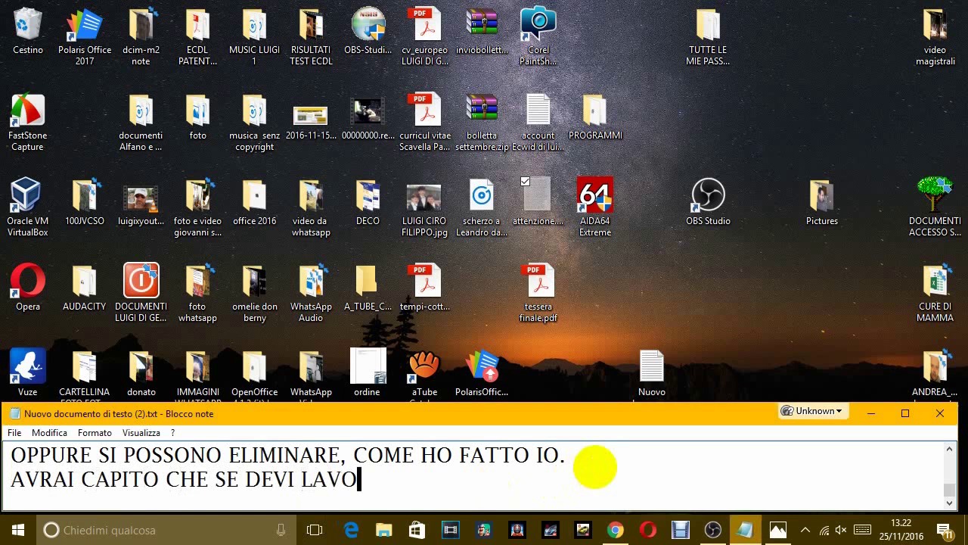
type("RARE SU PIU ")
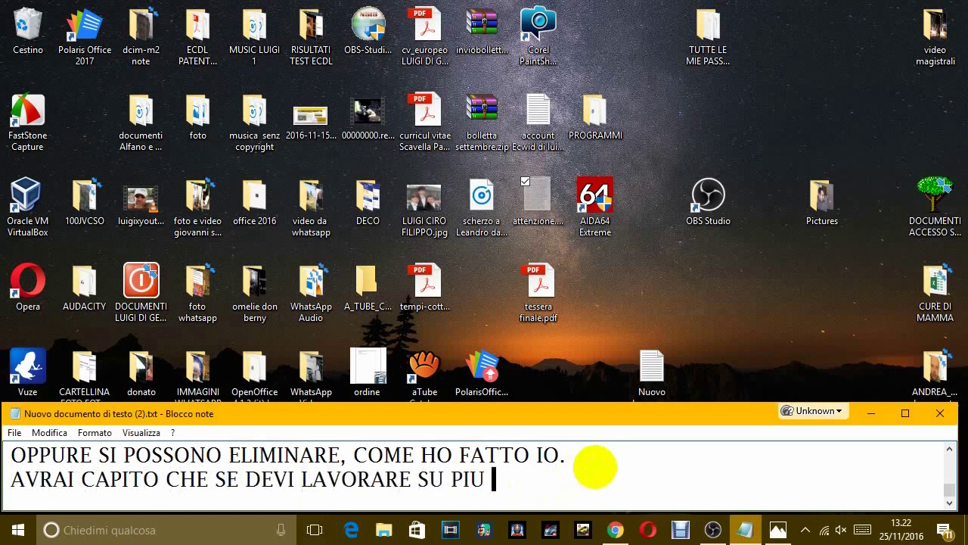
type("FILE O SU")
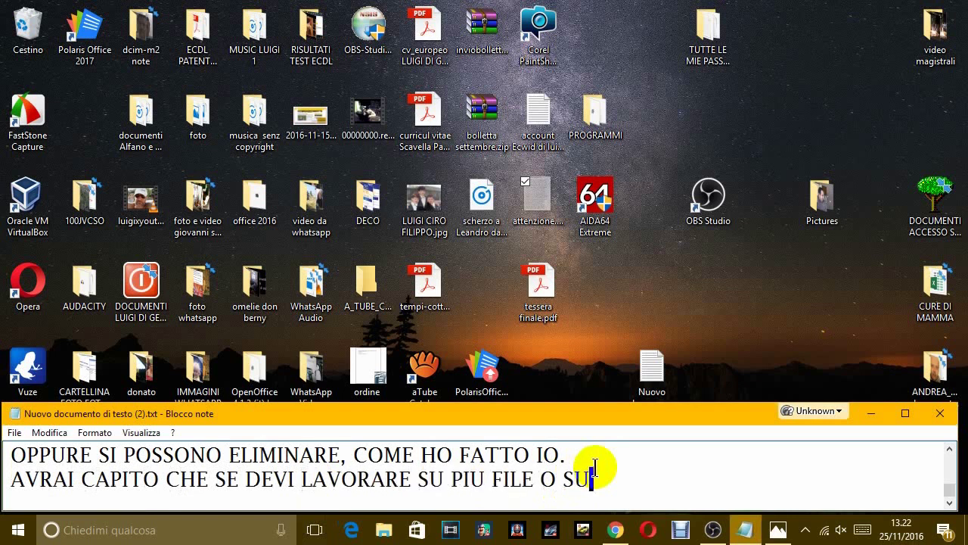
type(" PIU CARTELL")
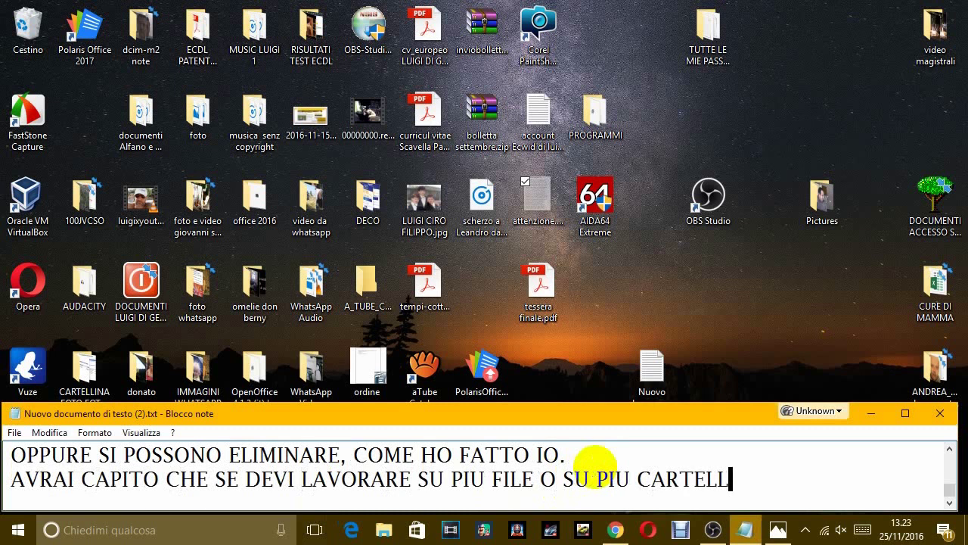
type("E, QUESTA")
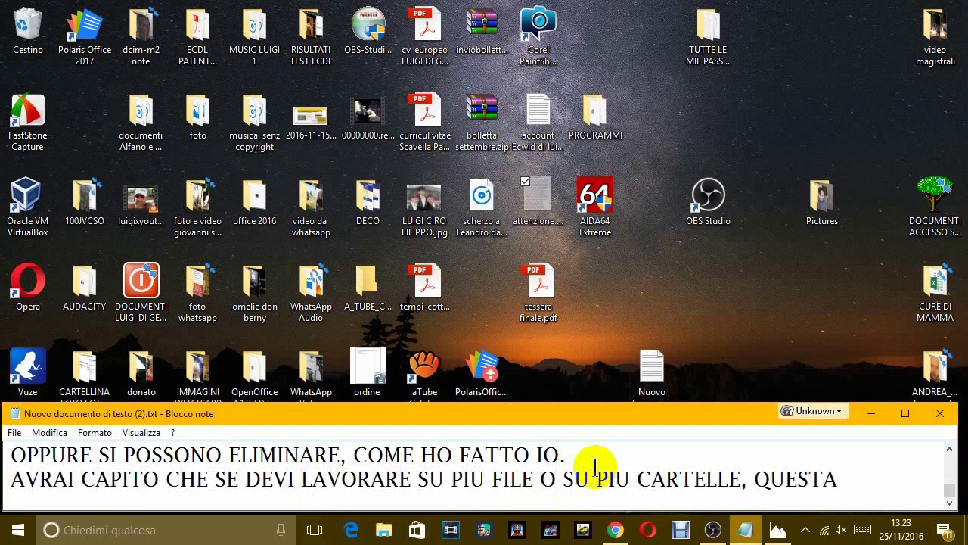
type(" ATTIVITA è MOLTO COMODA")
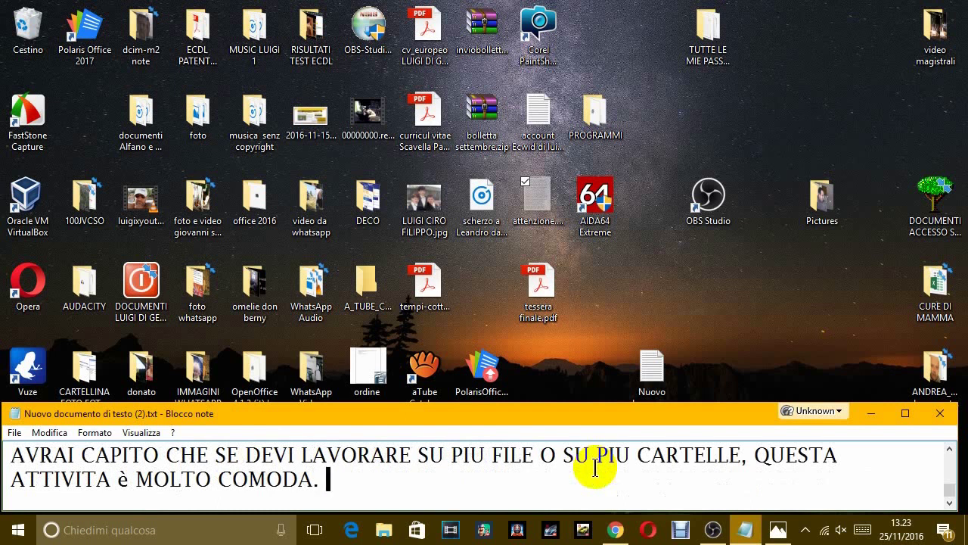
type(".")
key("Return")
Step: Write "SE IL VIDEO TI è STATO UTILE, METTI UN BEL MI PIACE." on the new line of the note, followed by a line break
type("SE IL ")
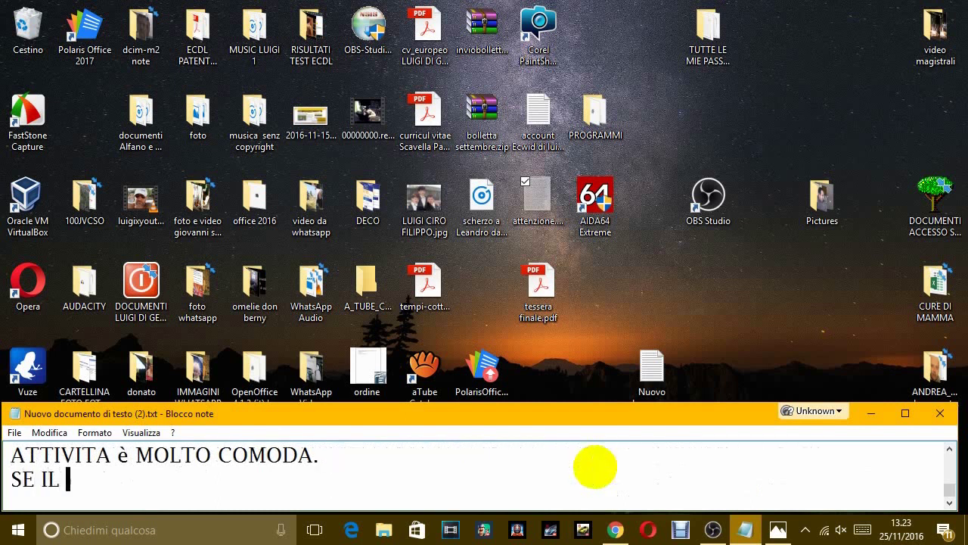
type("VIDEO TI")
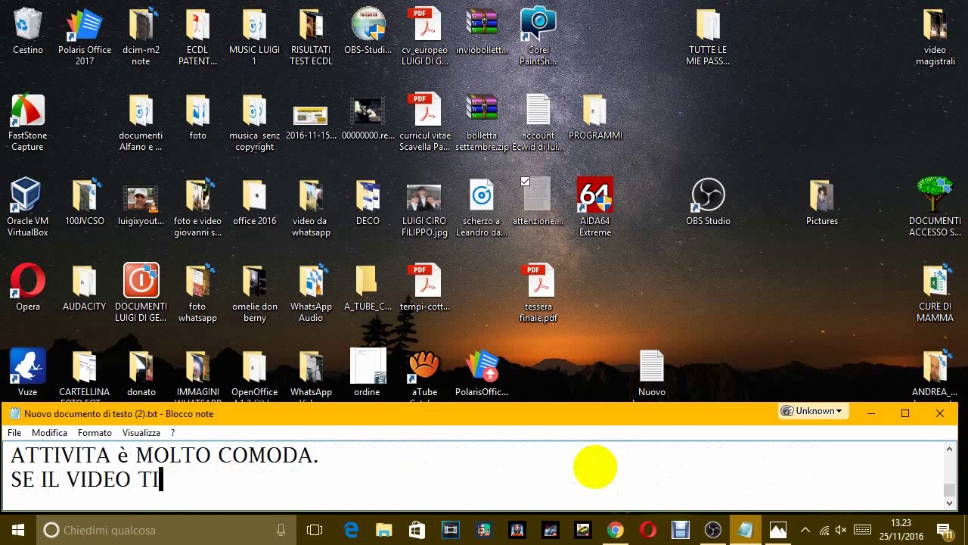
type(" è STATO UTLI")
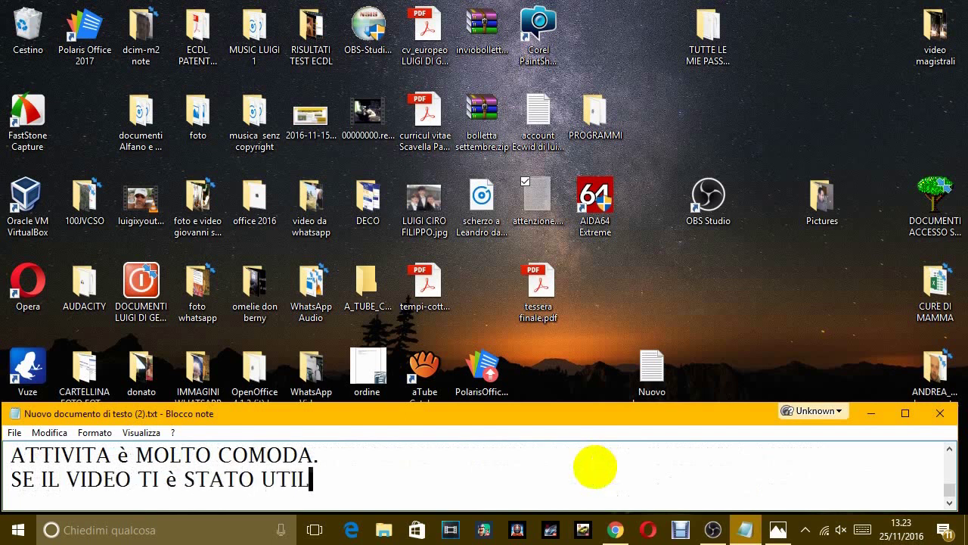
type("E, ME")
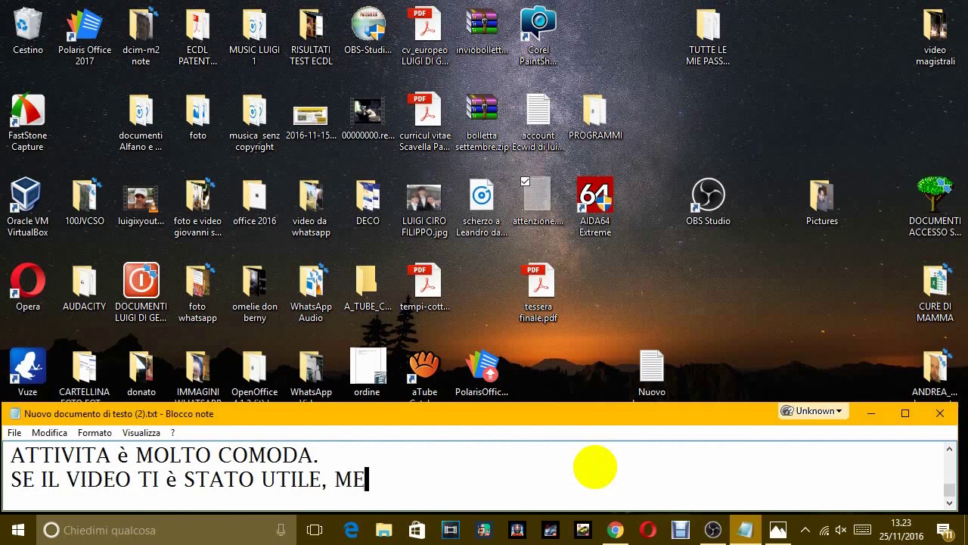
type("TTI UN BEL")
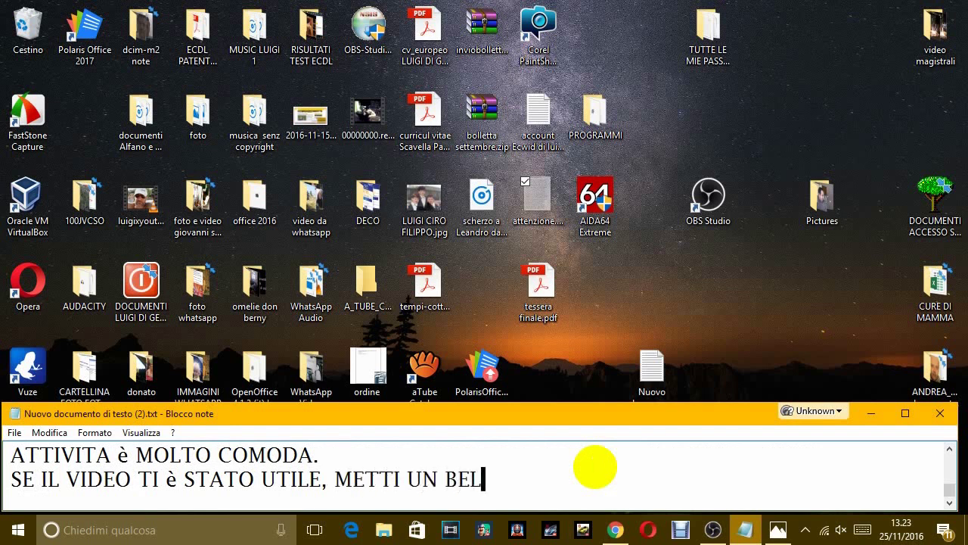
type(" MI PIACE")
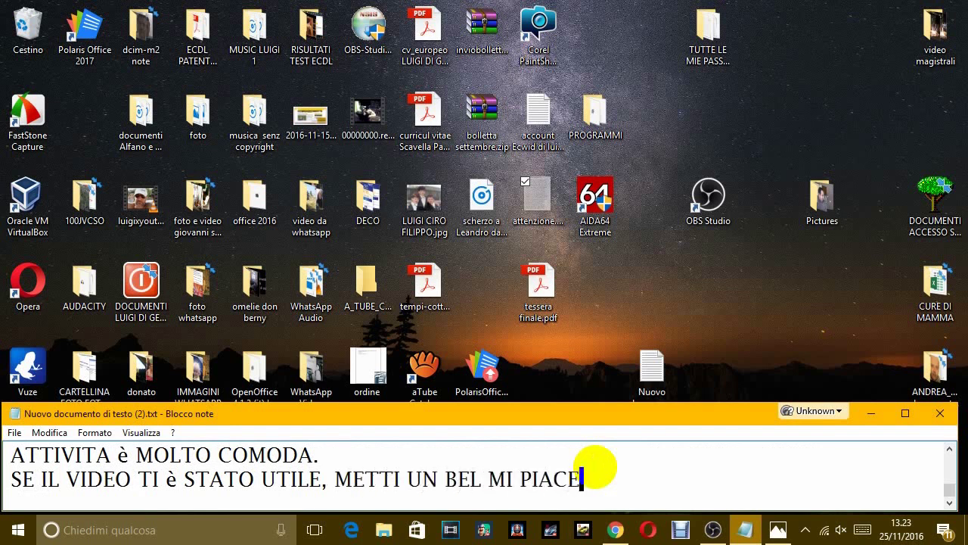
type(".")
key("Return")
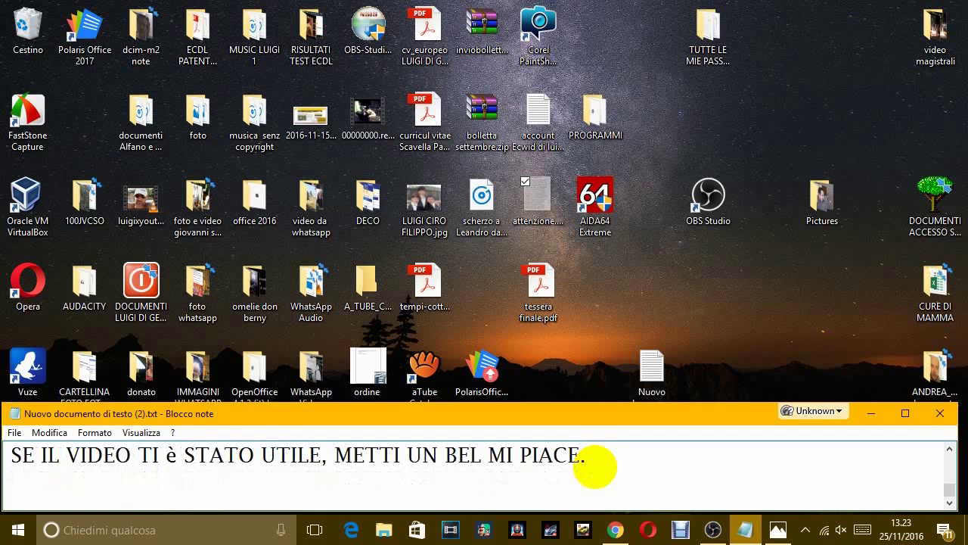
Step: Write "PUOI ISCRIVERTI ANCHE AL CANALE." on the new line of the note, followed by a line break
type("PUOI ISC")
type("RIVERTI ANCHE ")
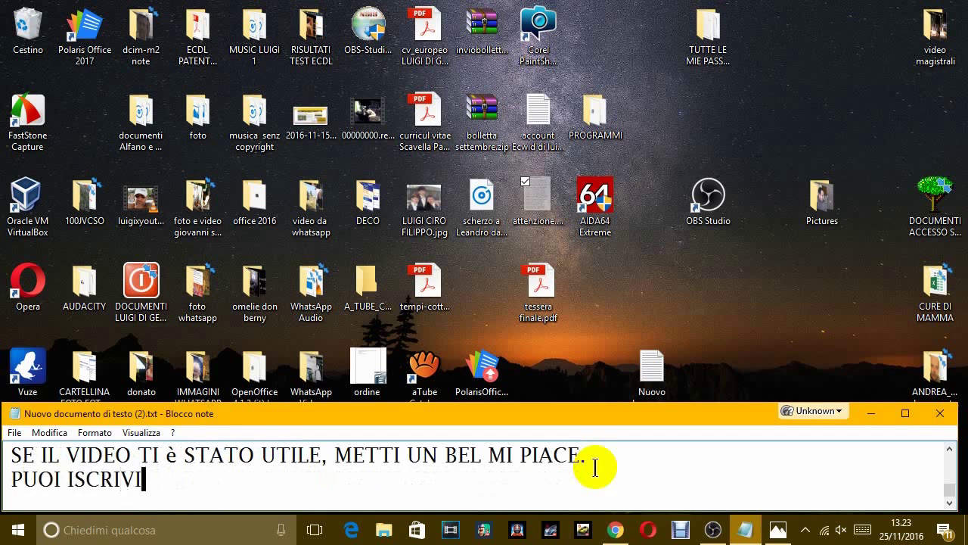
type("IL")
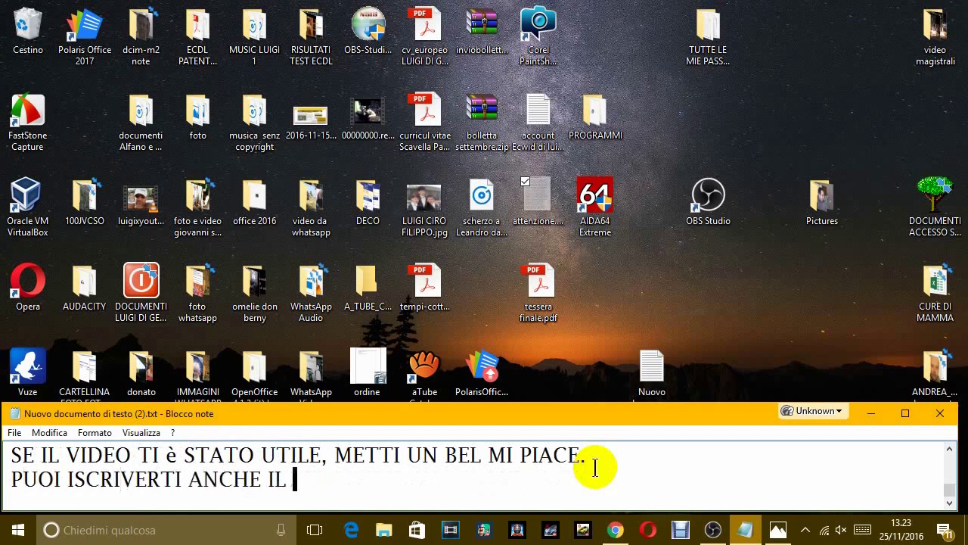
key("BackSpace")
key("BackSpace")
type("AL CANALE")
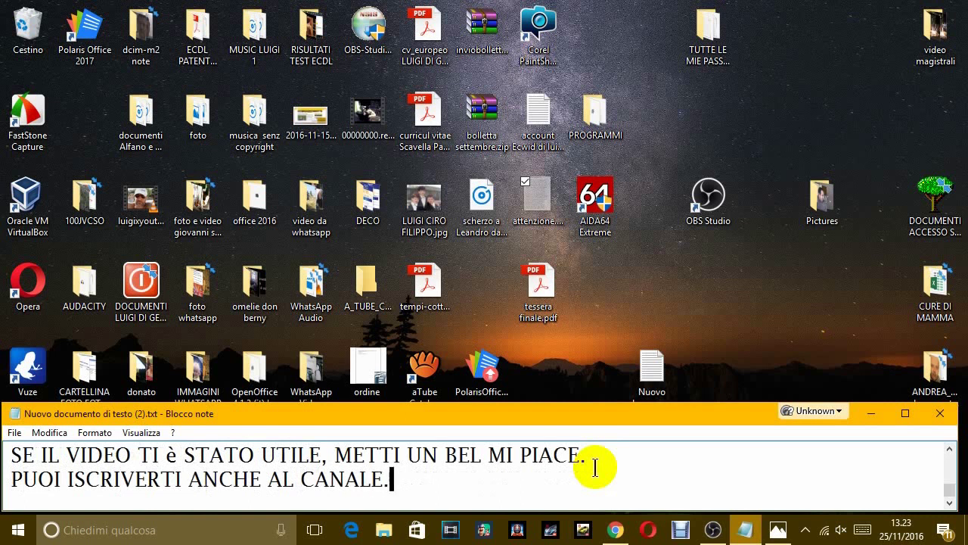
type(".")
key("Return")
Step: Add the line "E CONDIVIDERE IL VIDEO MI FAREBBE MOLTO PIACERE." to the note, followed by a line break
type("E")
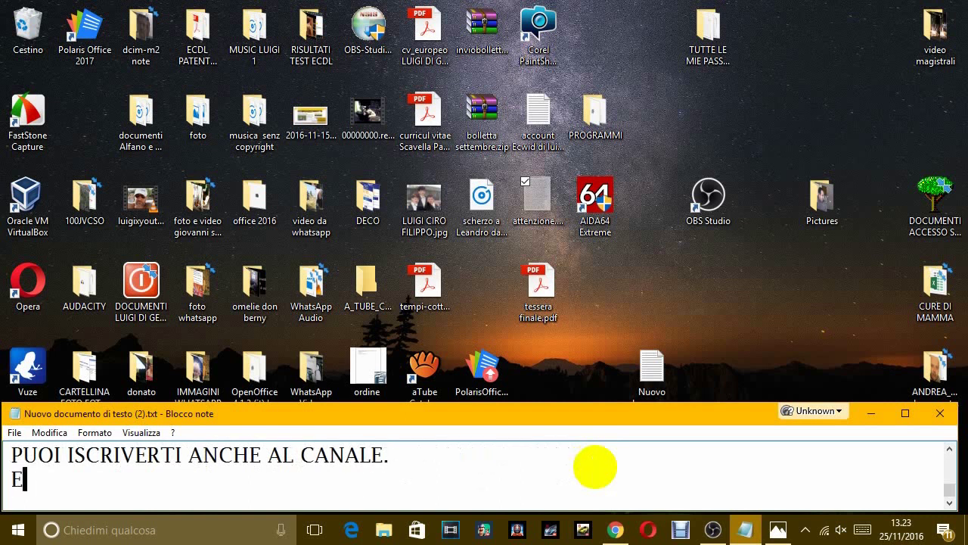
type(" CONDIVID")
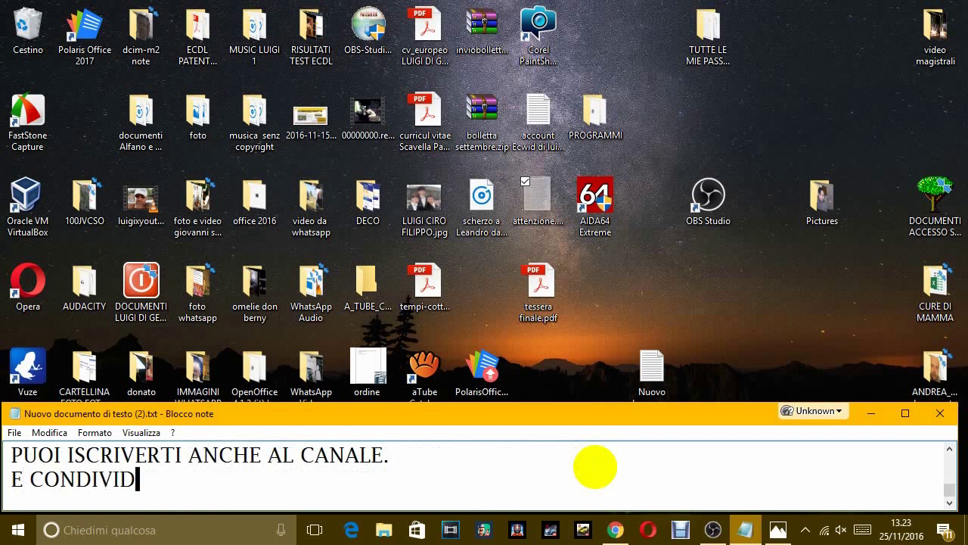
type("ERE IL VIDEOL")
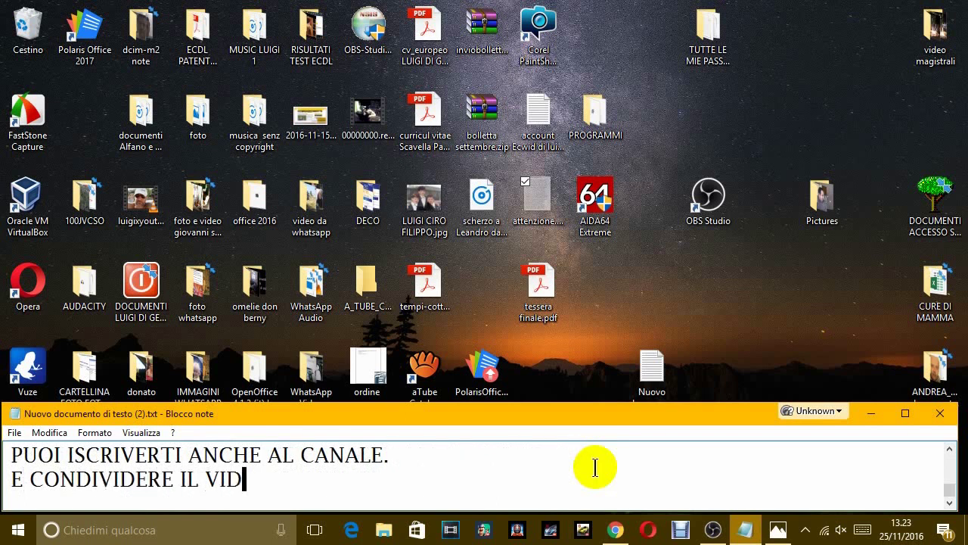
key("BackSpace")
key("BackSpace")
type("O MI")
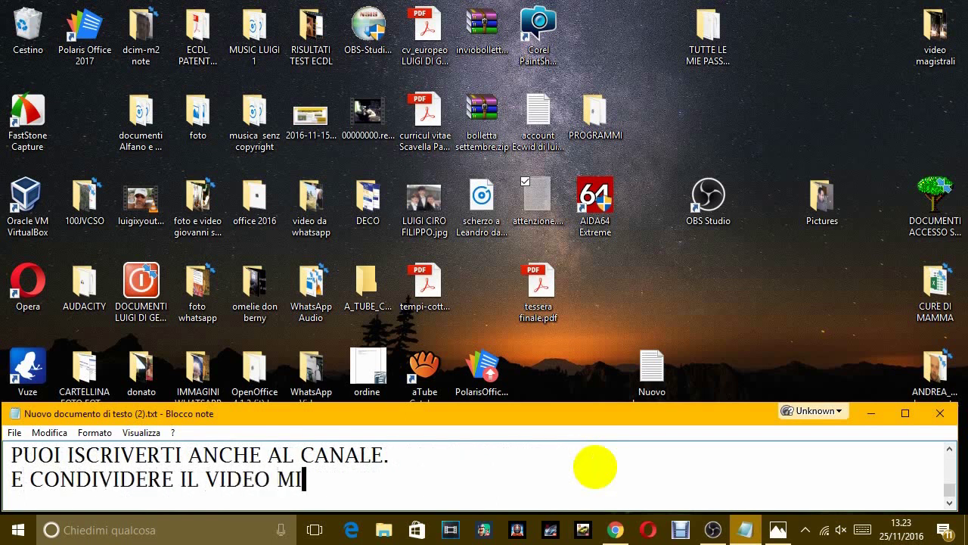
type(" FAREBBE MO")
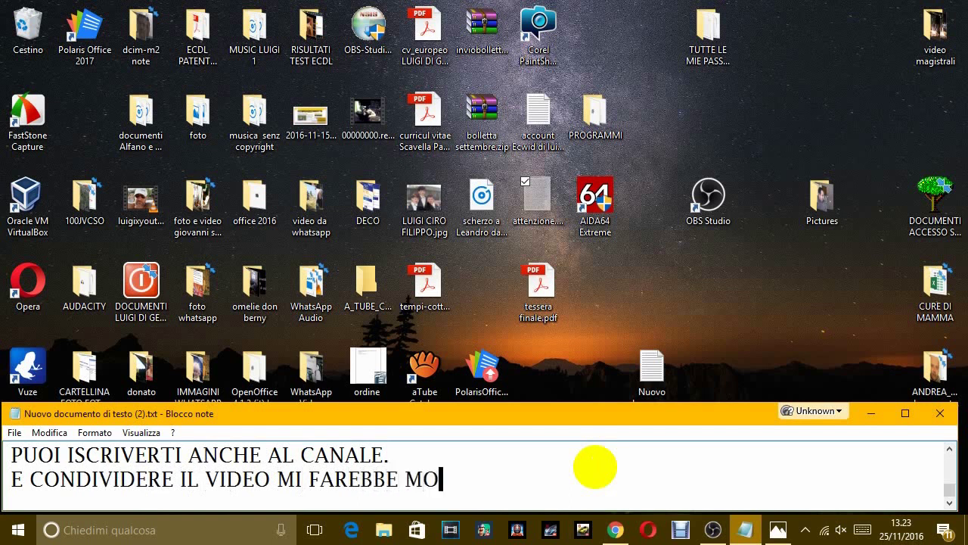
type("LTO IAPI")
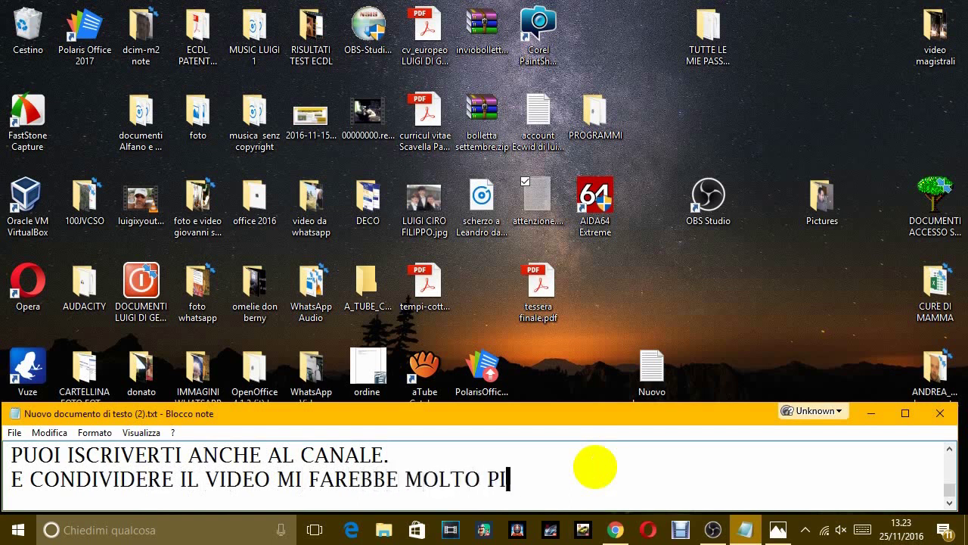
type("ACERE.")
key("Return")
Step: End the note with the closing line "GRAZIE E AL PROSSIMO VIDEO."
type("GRA")
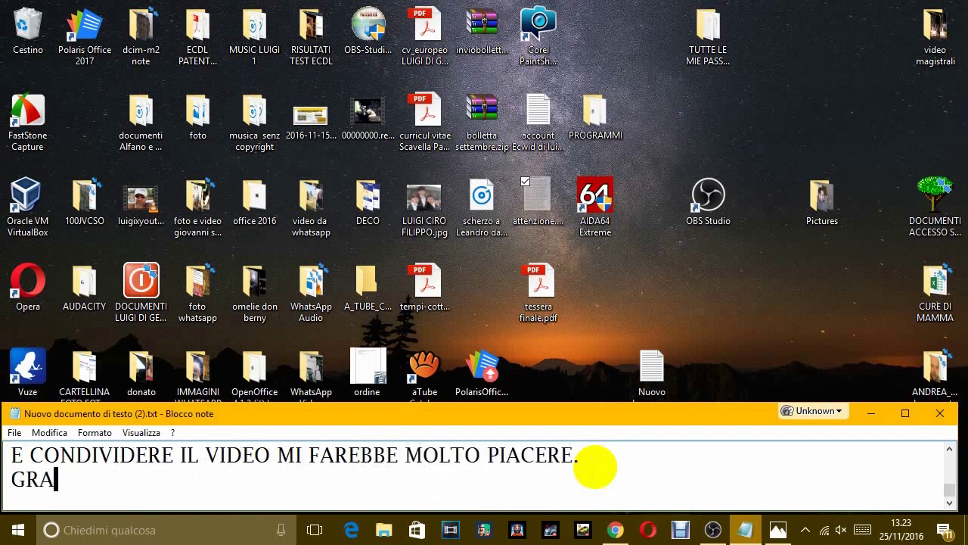
type("ZIE E A")
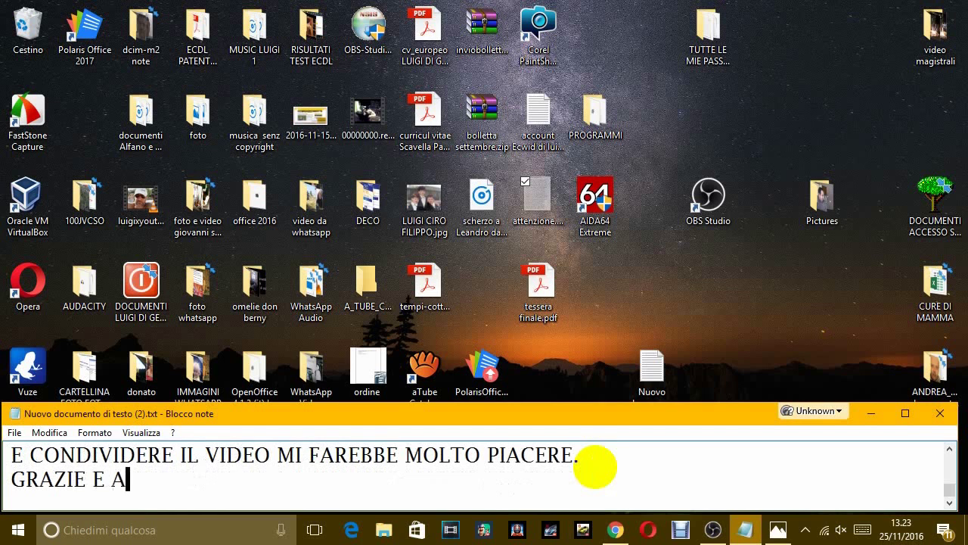
type("L PROSSIMO")
key("BackSpace")
key("BackSpace")
type("ROS")
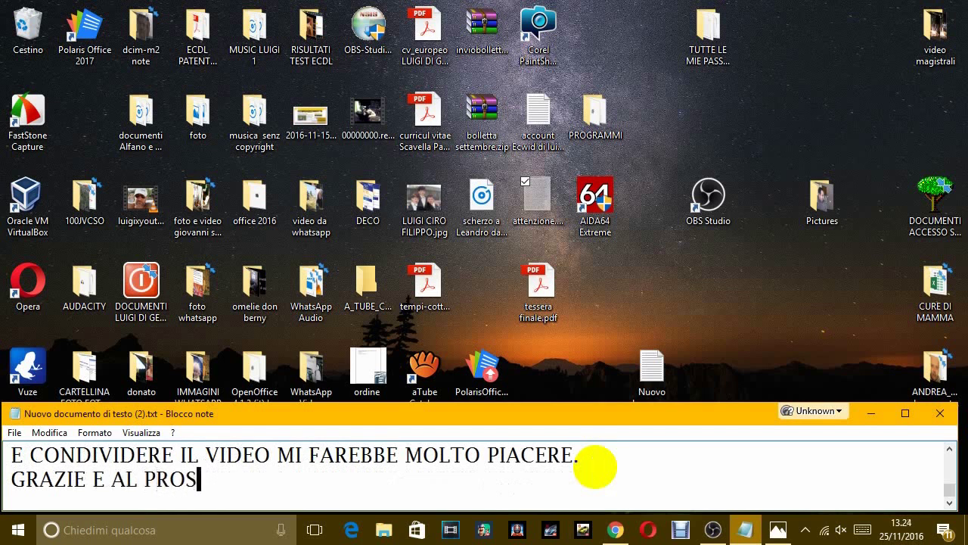
type("SIMO VIDEO.")
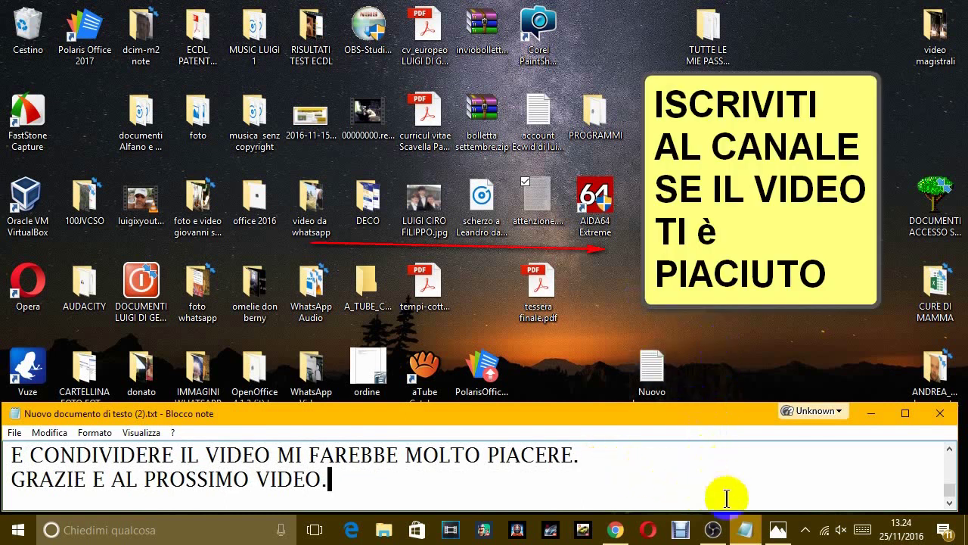
mouse_move(745, 530)
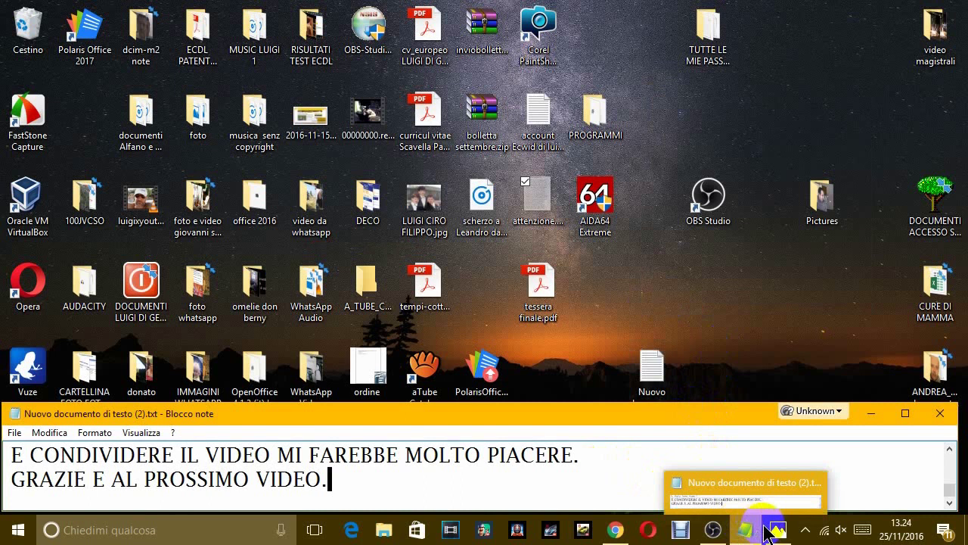